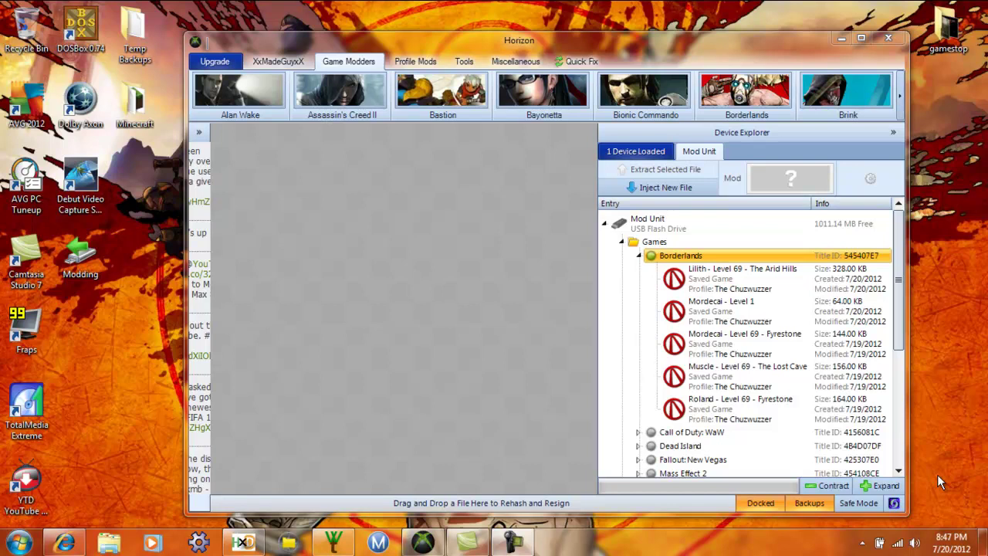
# Extract the Borderlands save "Lilith - Level 69 - The Arid Hills" from the USB device to the desktop.
pyautogui.click(349, 546)
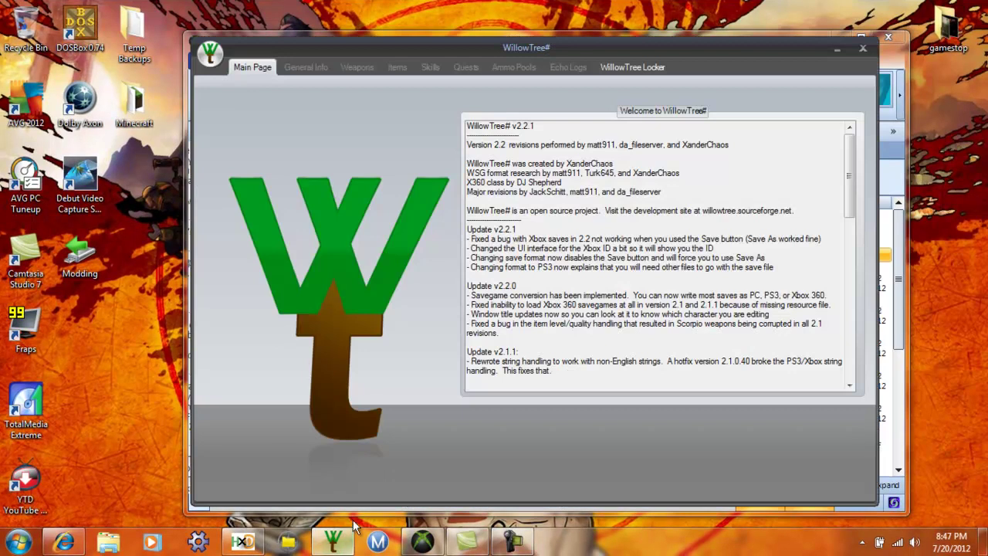
pyautogui.click(436, 543)
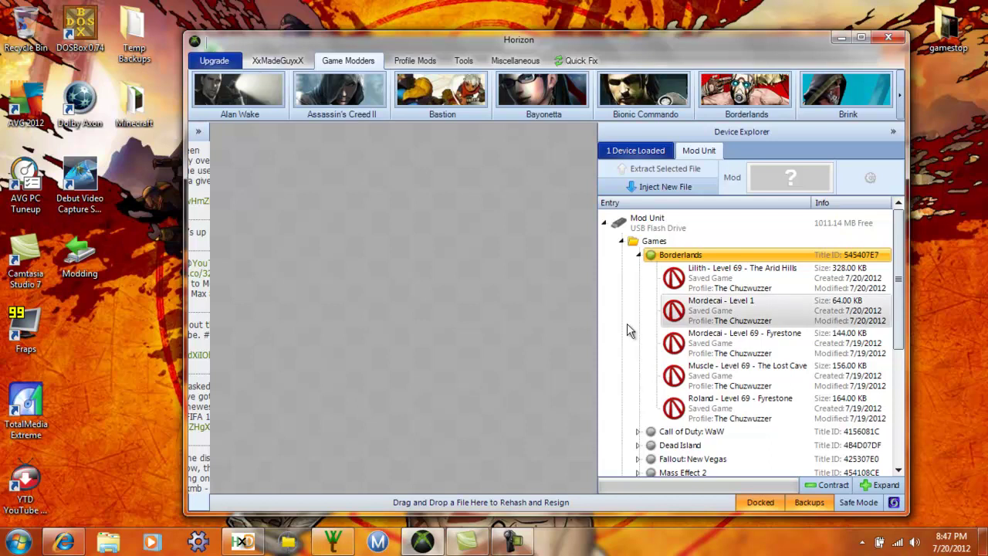
pyautogui.click(713, 283)
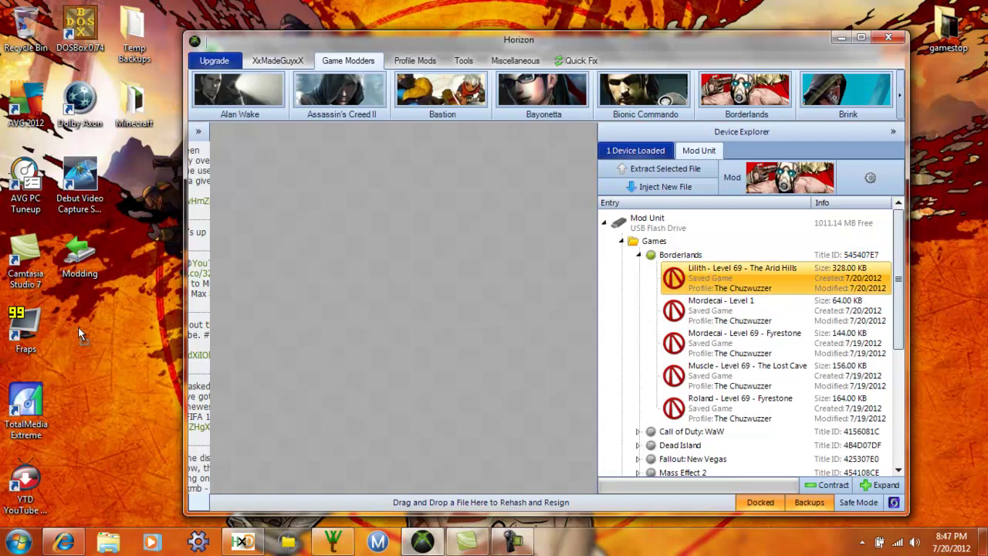
pyautogui.moveTo(78, 327); pyautogui.dragTo(79, 327)
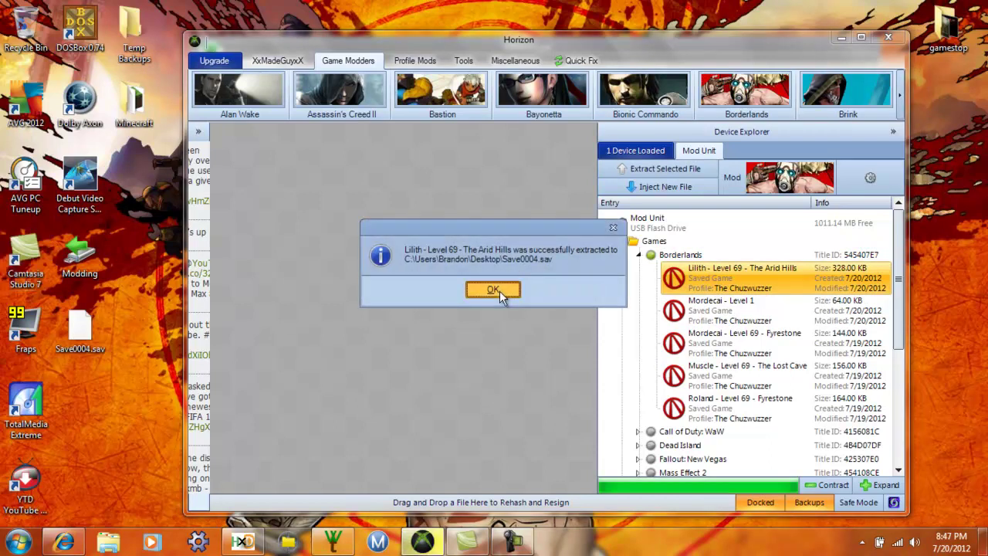
pyautogui.click(494, 289)
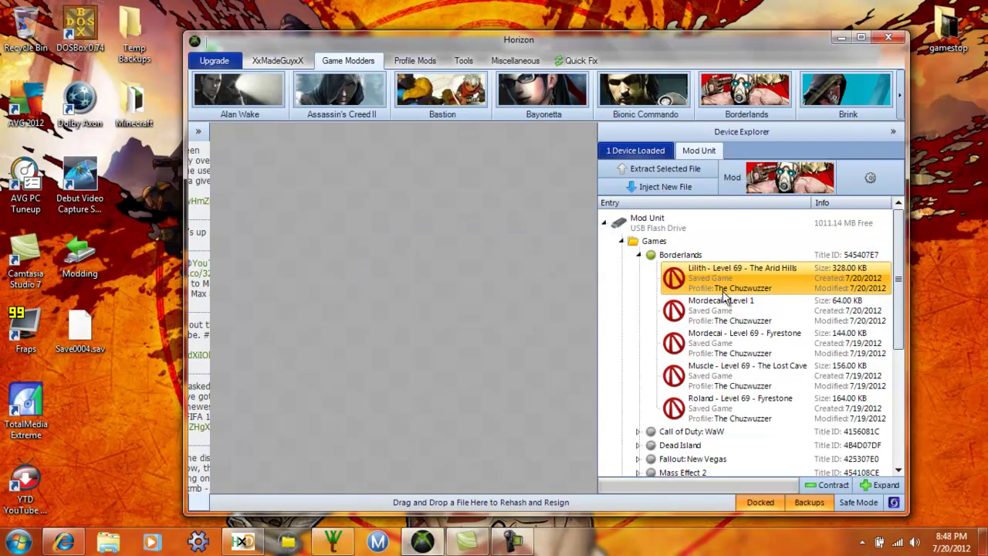
# Switch to WillowTree# and open the extracted Save0004.sav from the desktop.
pyautogui.click(333, 541)
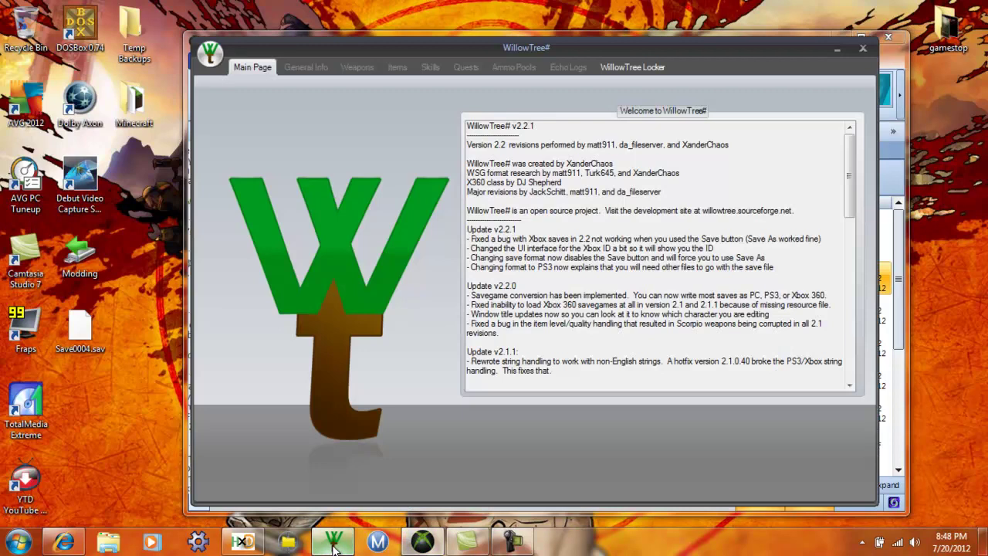
pyautogui.click(237, 75)
pyautogui.click(221, 79)
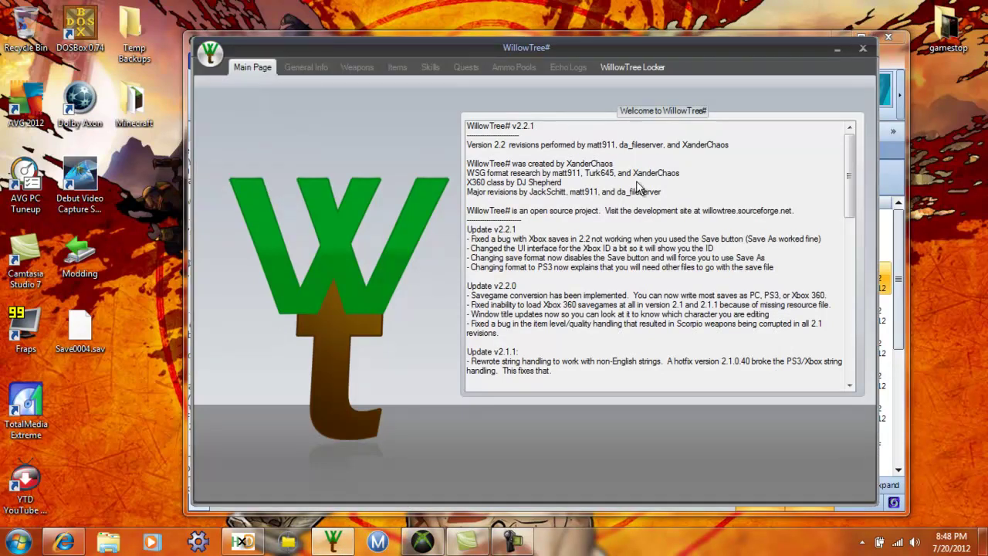
pyautogui.moveTo(664, 157); pyautogui.dragTo(666, 259)
pyautogui.click(401, 314)
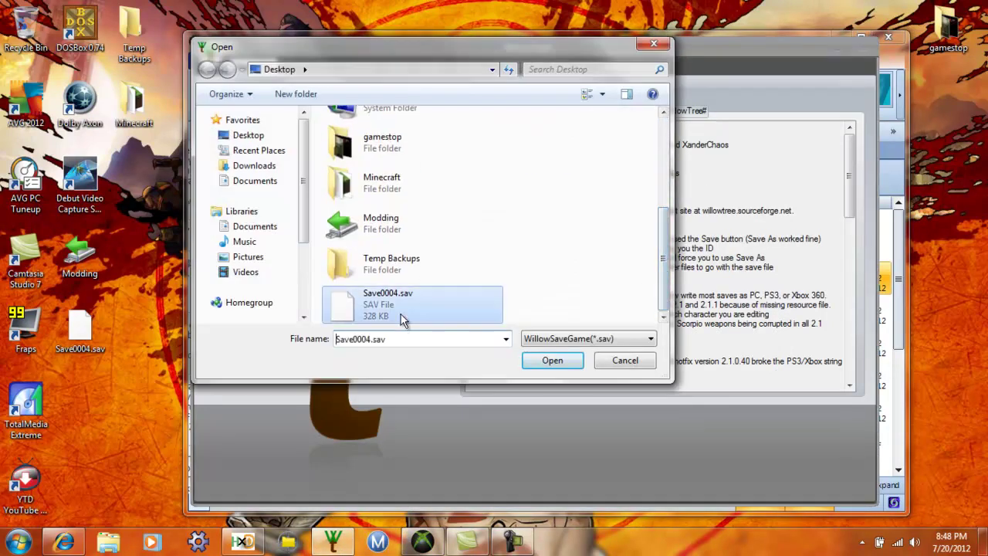
pyautogui.click(555, 362)
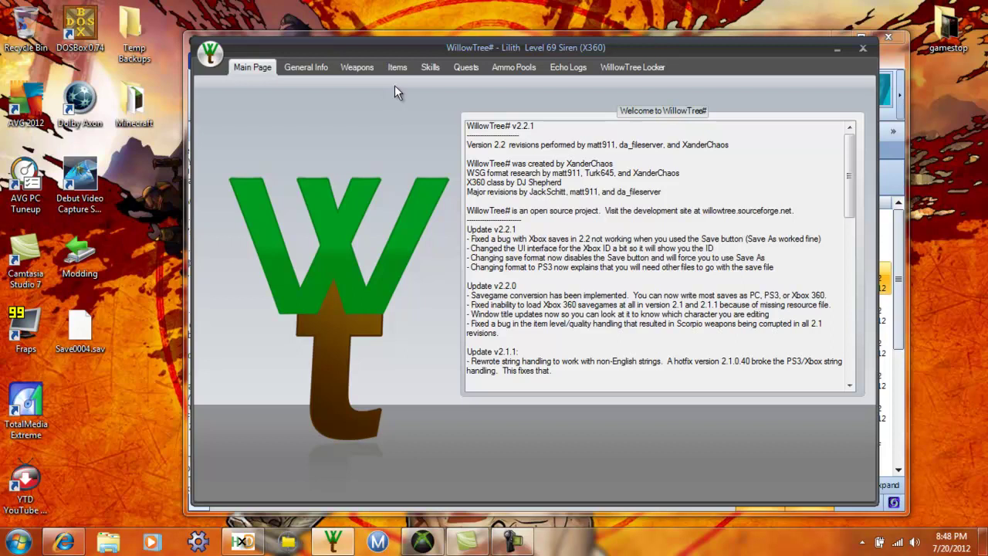
# Look over the character's general info and weapon backpack, and select the New Weapon entry at the end of the backpack list.
pyautogui.click(294, 68)
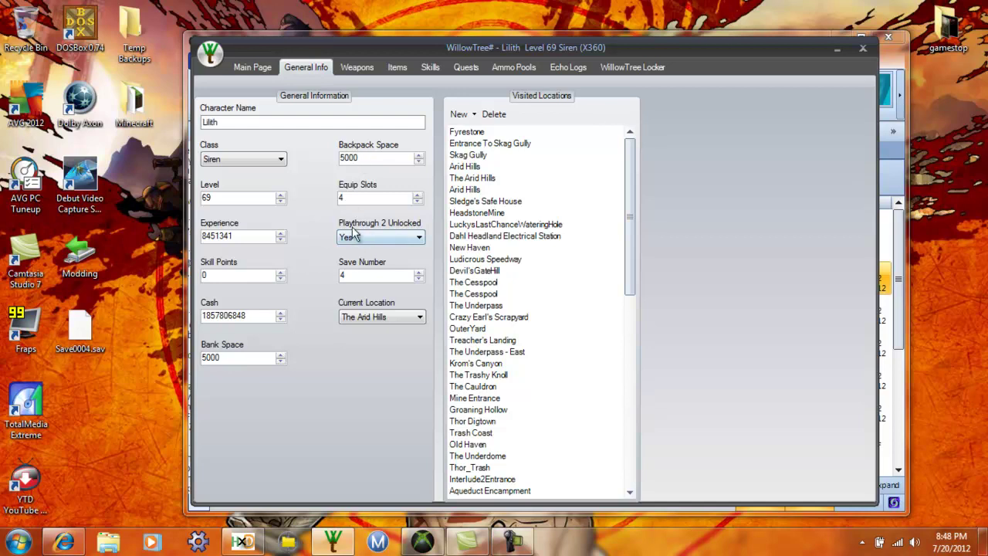
pyautogui.click(354, 67)
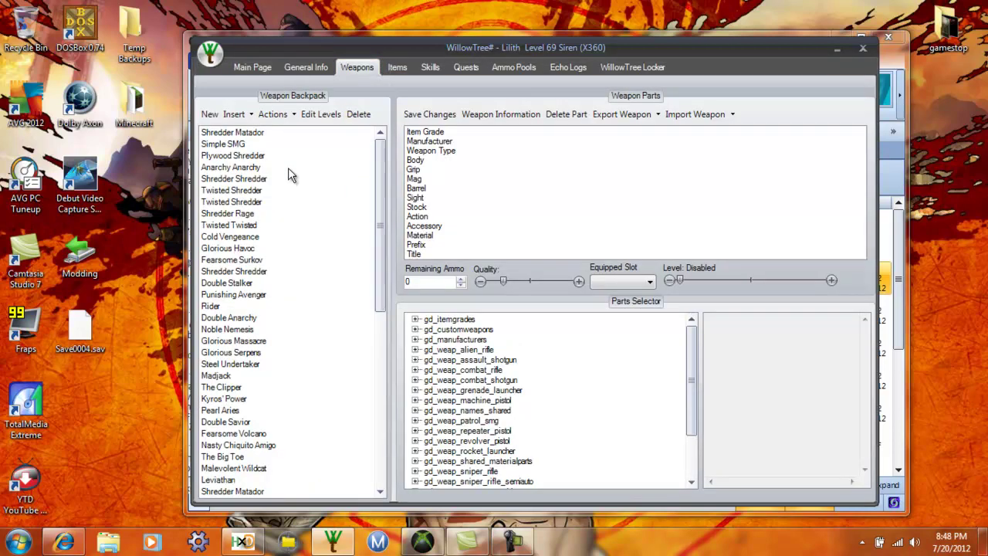
pyautogui.moveTo(382, 247); pyautogui.dragTo(375, 278)
pyautogui.click(220, 136)
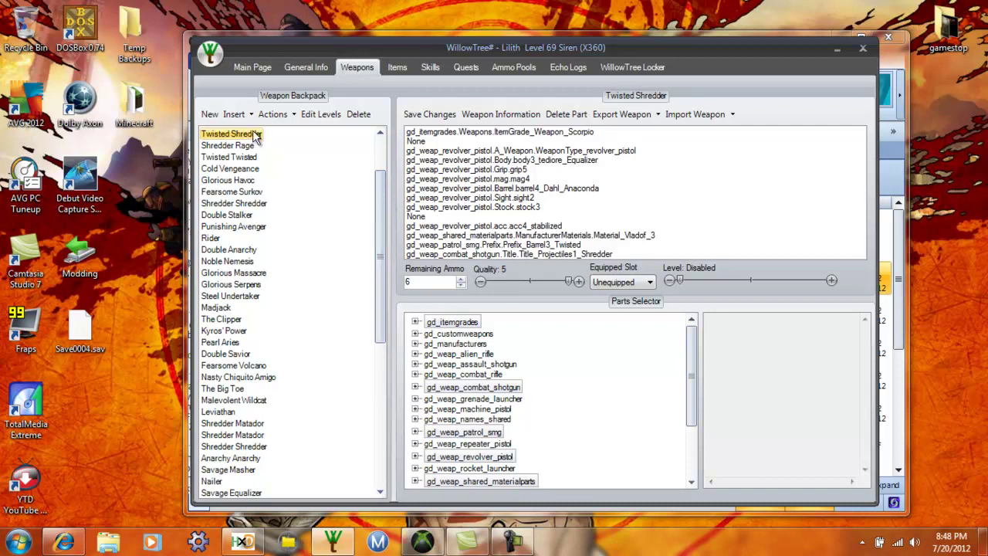
pyautogui.moveTo(375, 193); pyautogui.dragTo(379, 378)
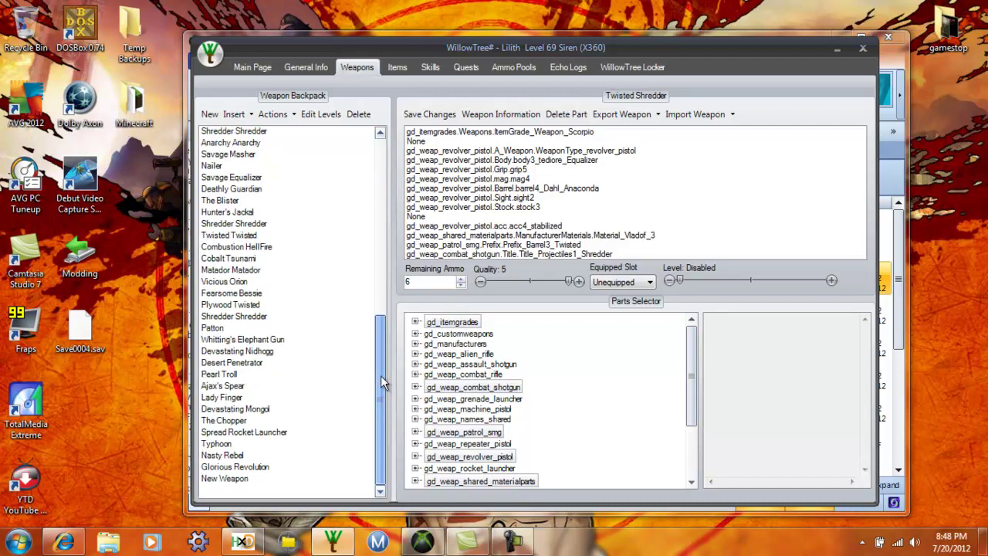
pyautogui.click(232, 479)
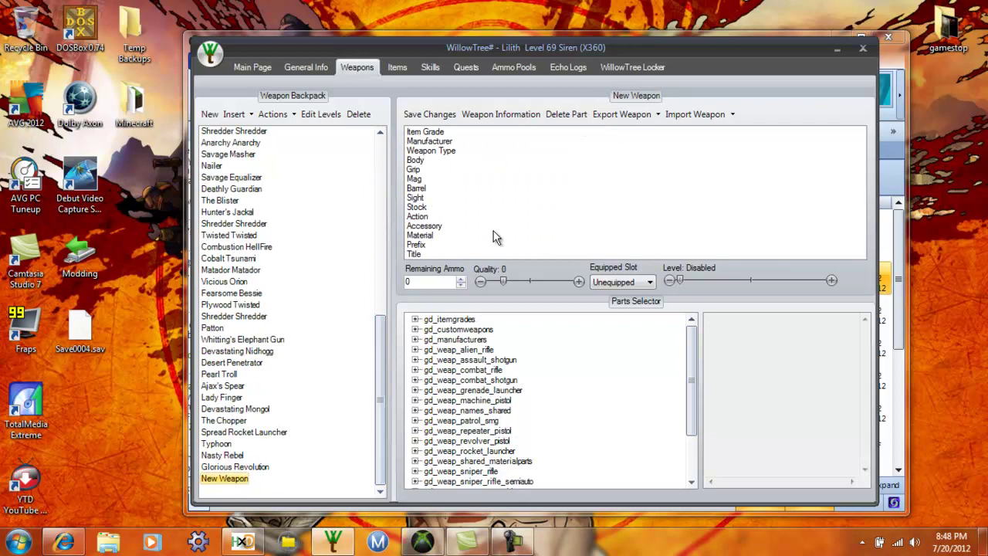
# Set the new weapon's Item Grade to Weapons.ItemGrade_Weapon_Scorpio from the gd_itemgrades parts.
pyautogui.click(457, 135)
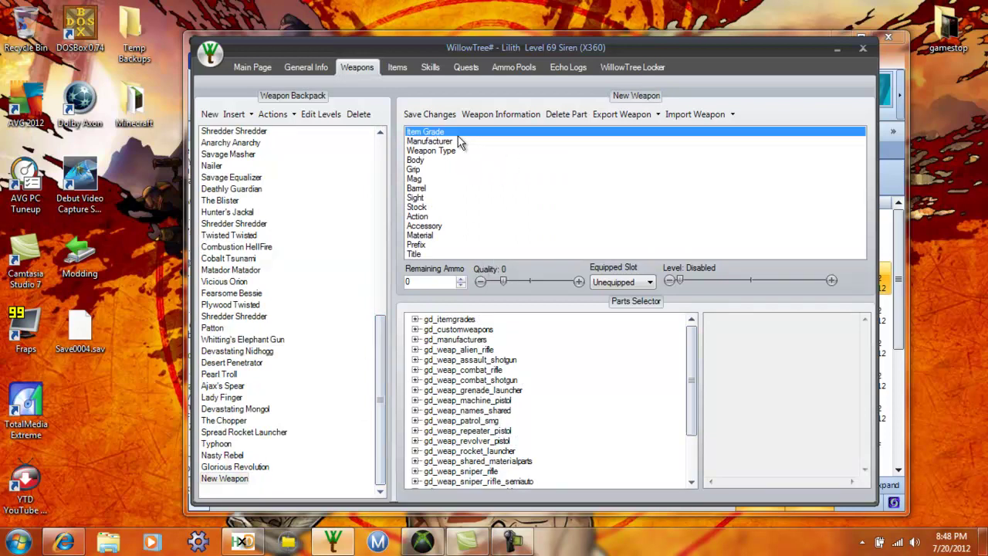
pyautogui.click(415, 319)
pyautogui.moveTo(689, 337); pyautogui.dragTo(692, 423)
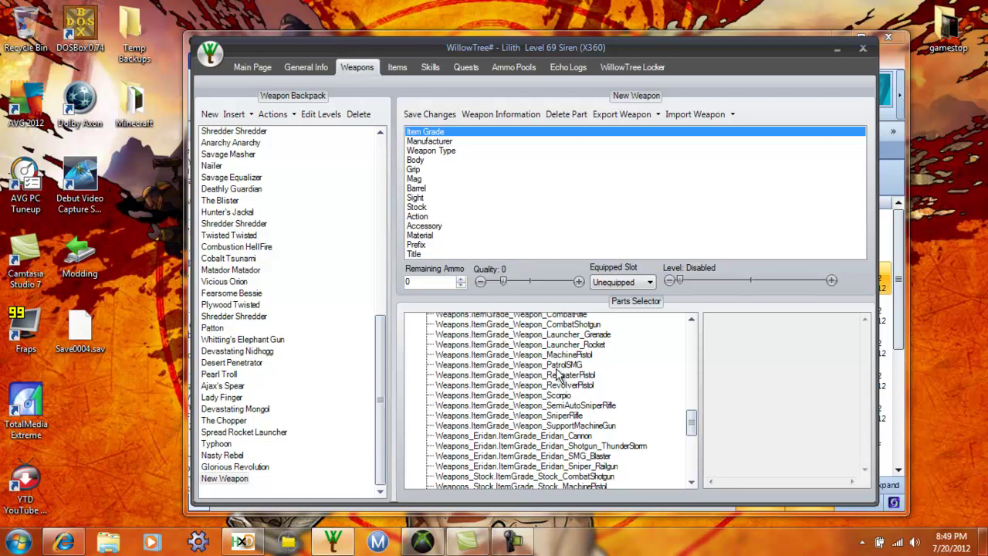
pyautogui.doubleClick(559, 395)
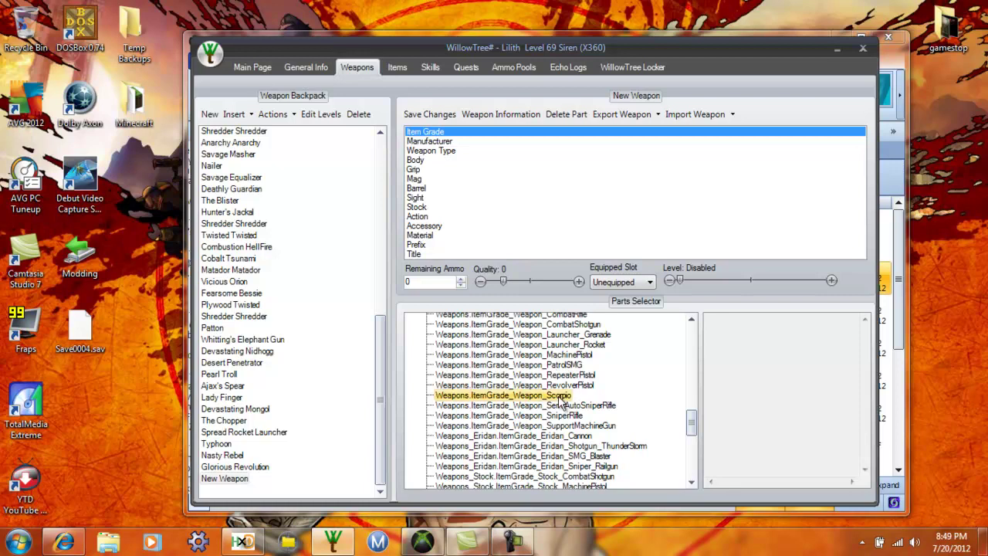
# Manually set the new weapon's Manufacturer part to None.
pyautogui.doubleClick(466, 140)
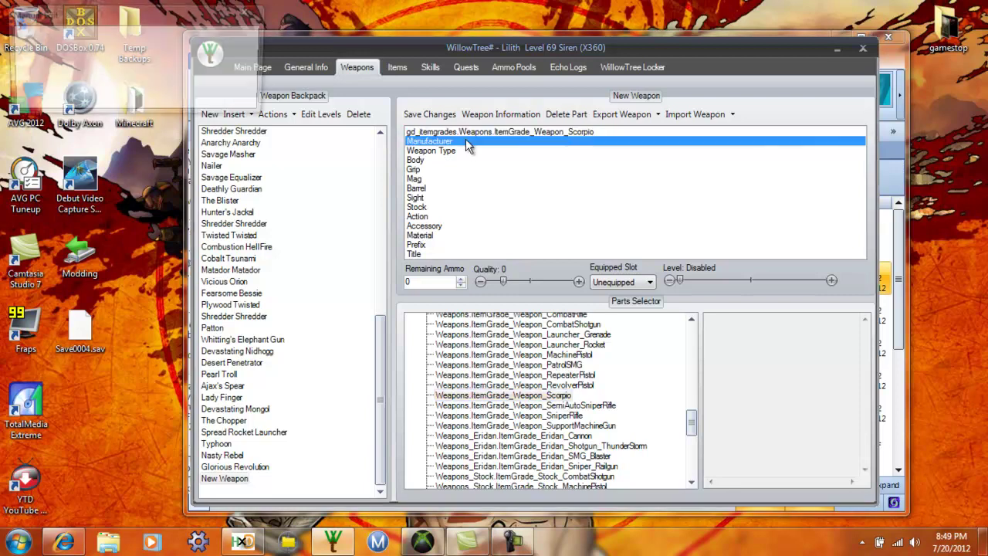
pyautogui.write('No')
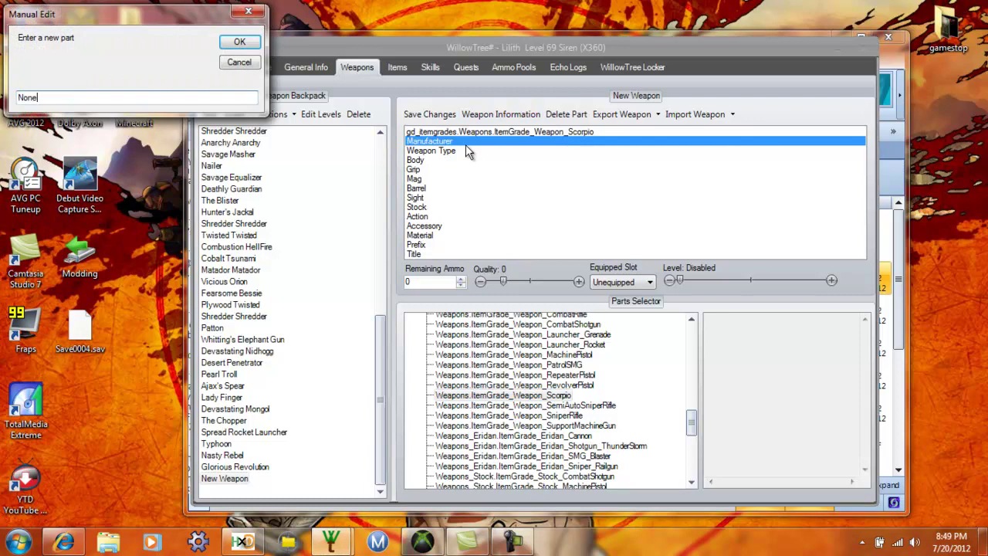
pyautogui.write('ne')
pyautogui.press('Return')
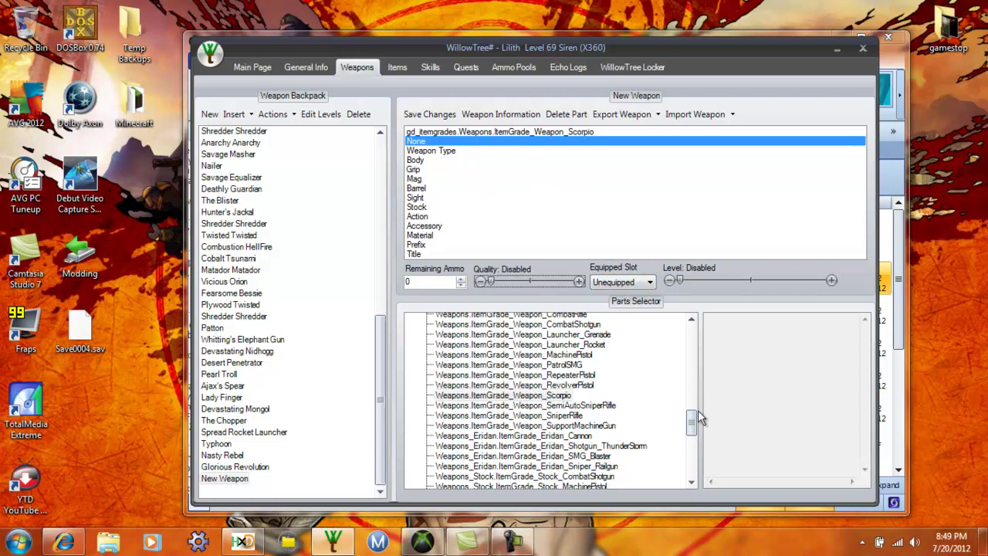
# Set the new weapon's Weapon Type to A_Weapon.WeaponType_patrol_smg from the gd_weap_patrol_smg parts.
pyautogui.moveTo(697, 411); pyautogui.dragTo(693, 328)
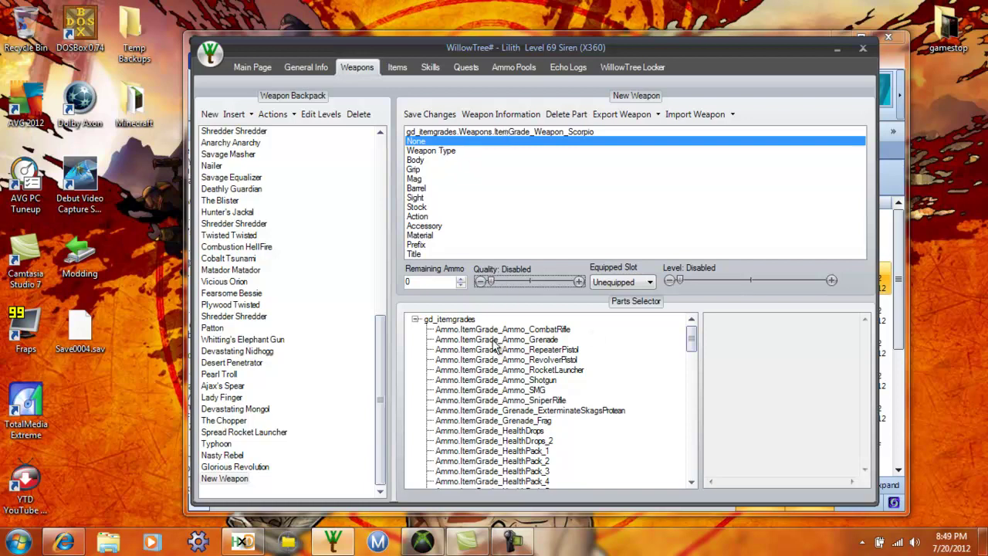
pyautogui.click(416, 319)
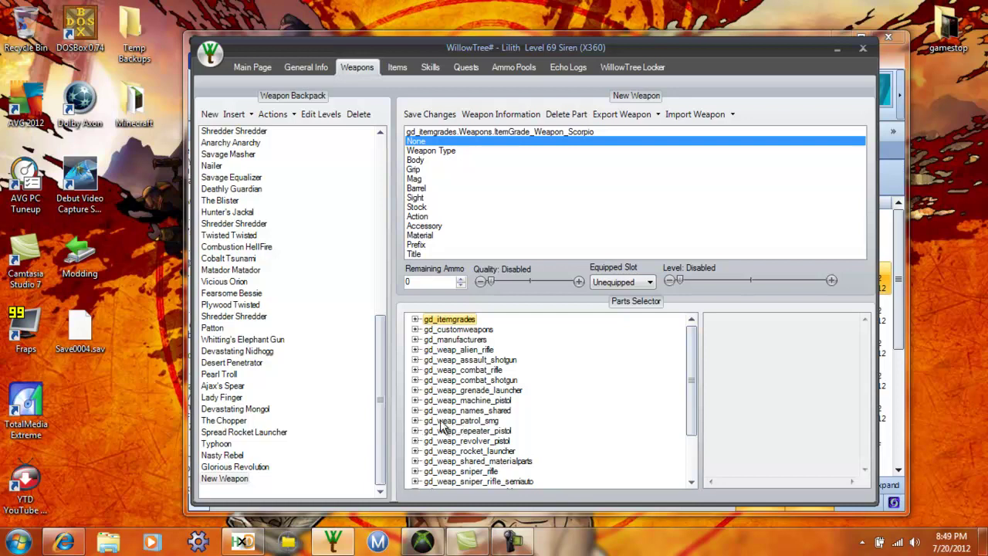
pyautogui.click(416, 421)
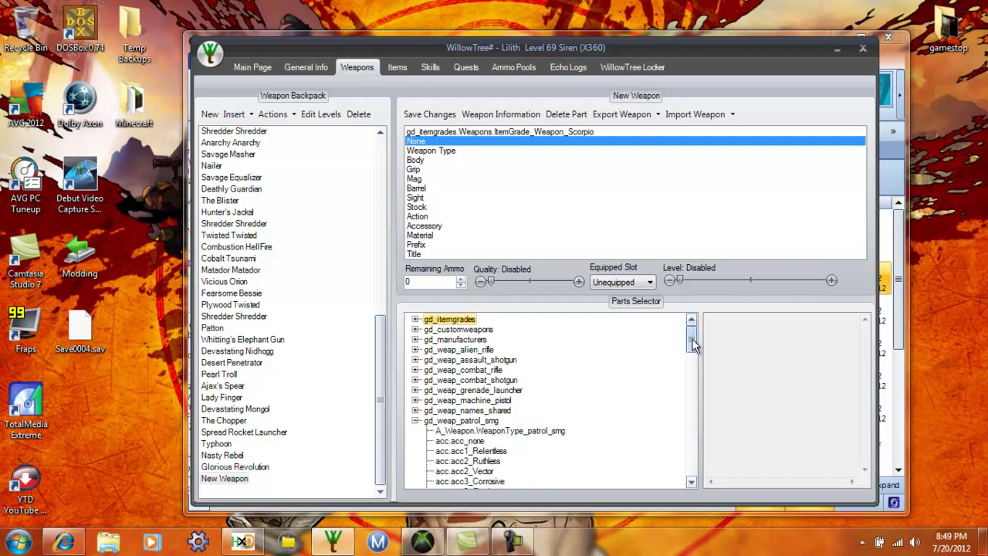
pyautogui.moveTo(691, 338); pyautogui.dragTo(693, 357)
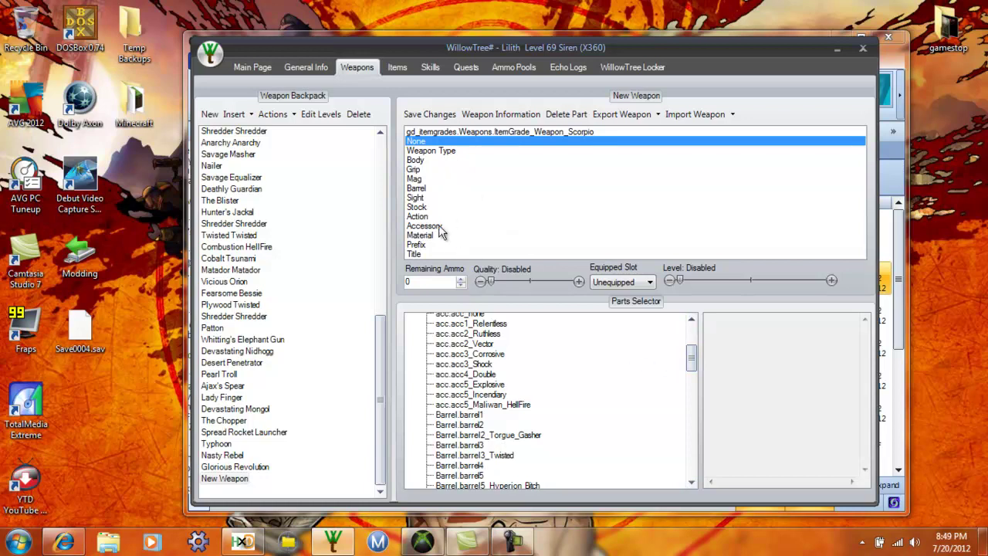
pyautogui.click(436, 151)
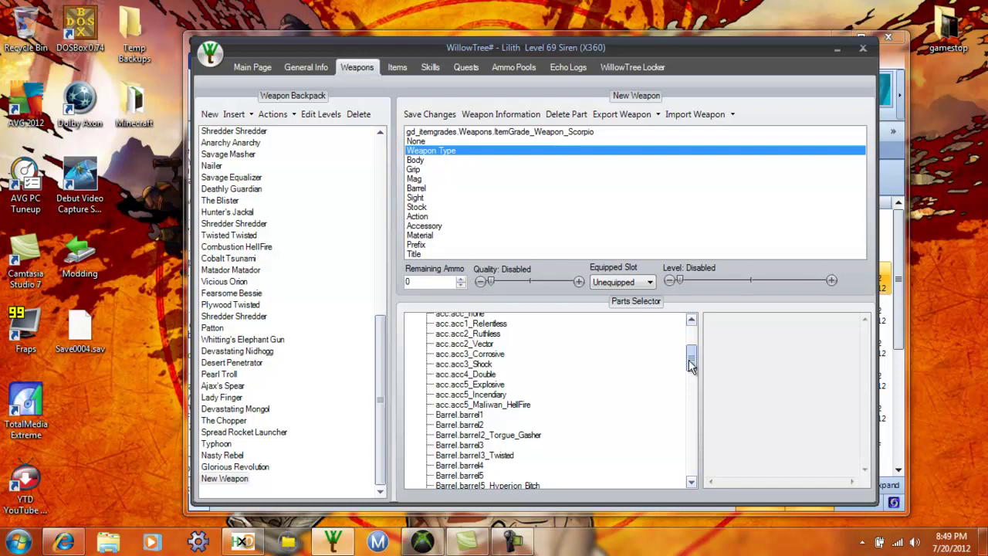
pyautogui.moveTo(691, 367); pyautogui.dragTo(691, 358)
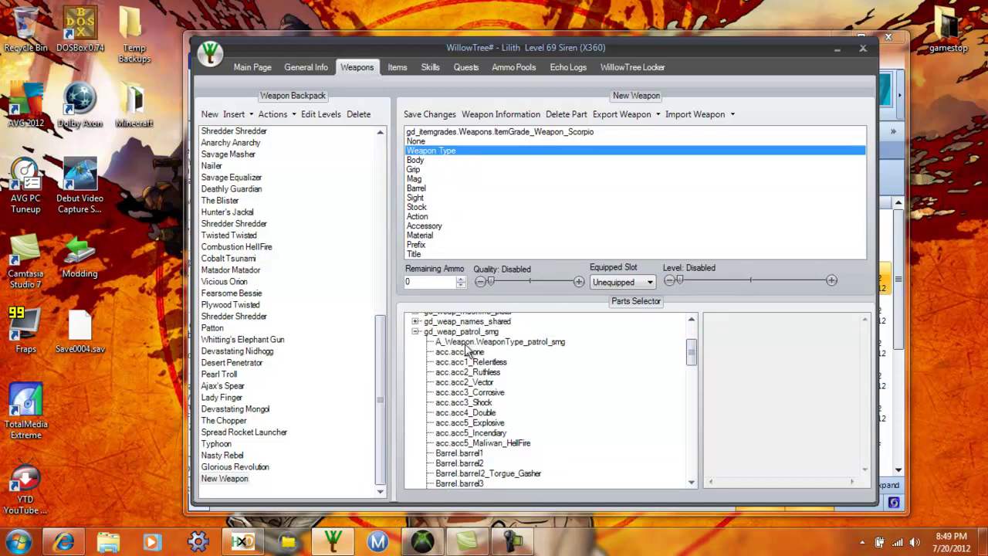
pyautogui.click(415, 331)
pyautogui.click(415, 341)
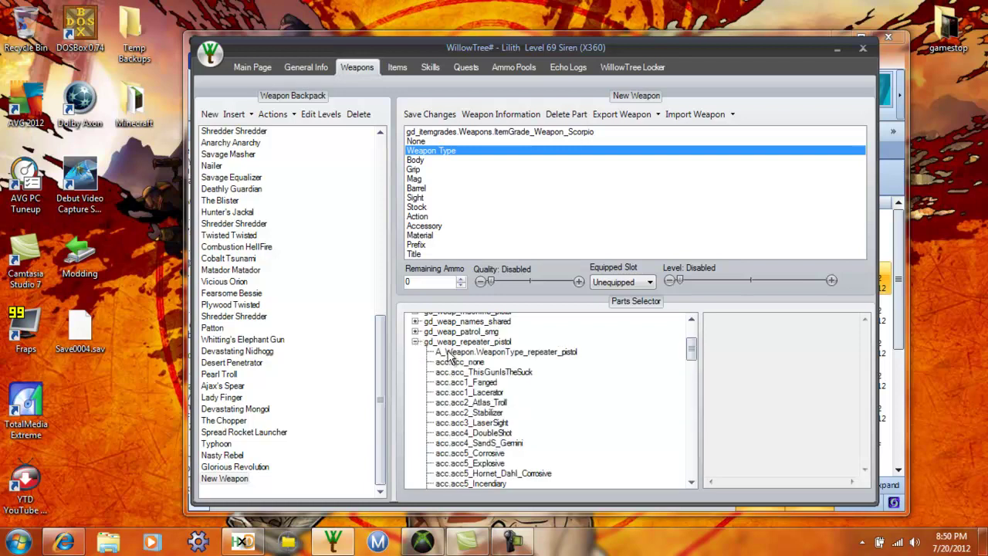
pyautogui.click(415, 341)
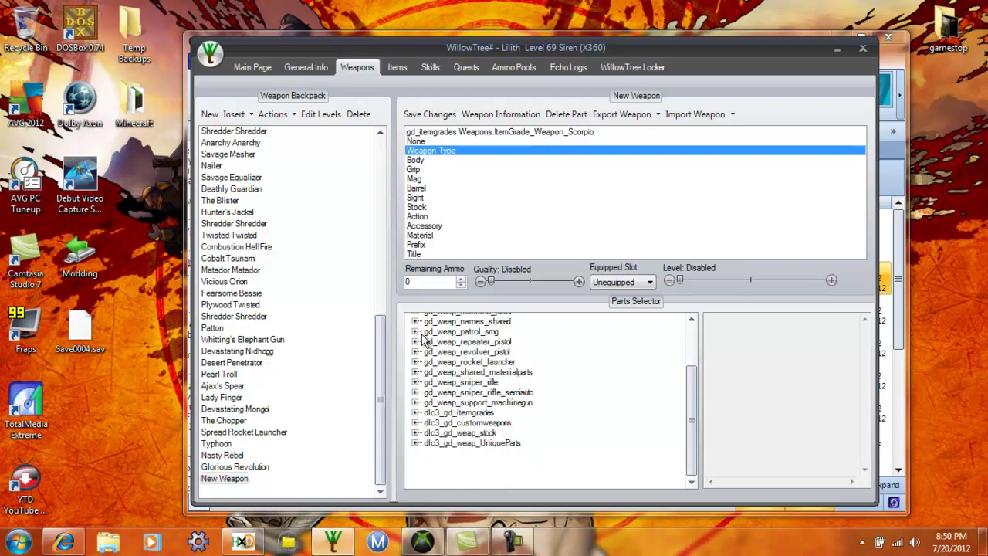
pyautogui.click(415, 331)
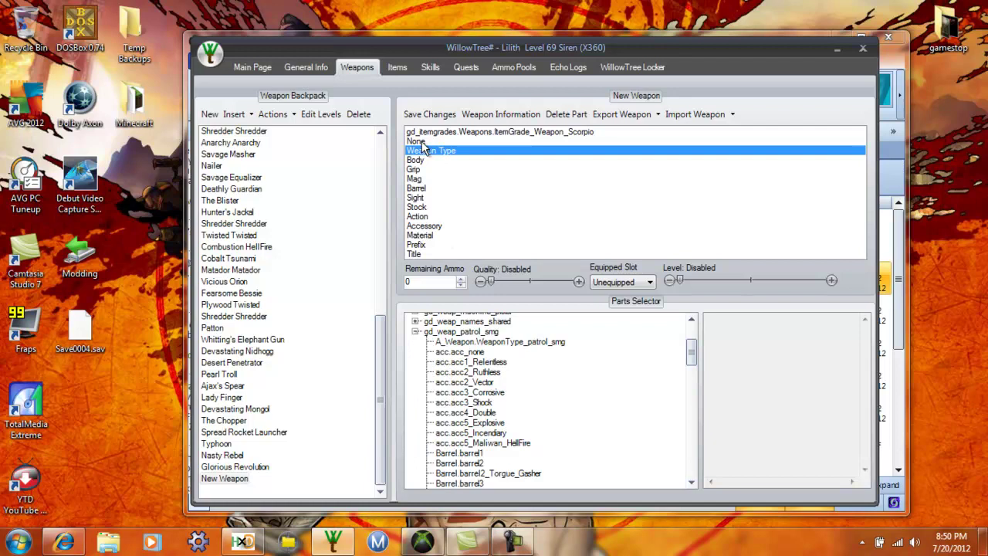
pyautogui.doubleClick(489, 343)
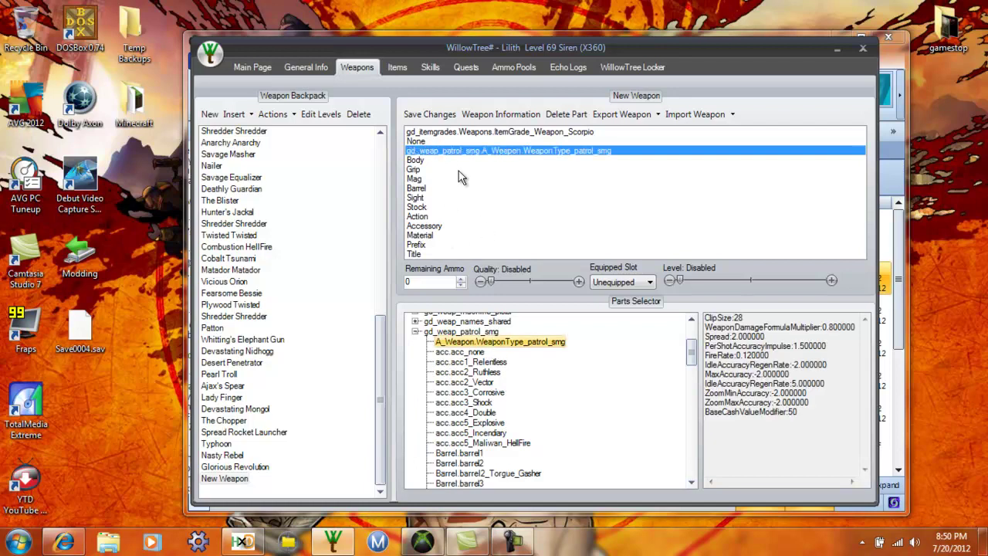
# Compare the body parts on the Patrol SMG wiki page in Internet Explorer, and set the new weapon's Body to Body.body5 in WillowTree#.
pyautogui.click(441, 161)
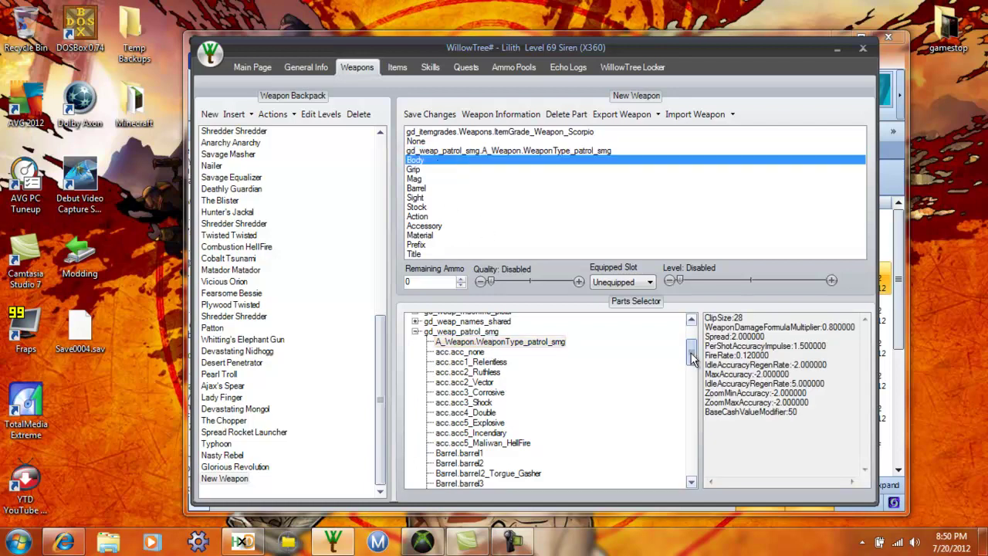
pyautogui.moveTo(691, 356); pyautogui.dragTo(693, 374)
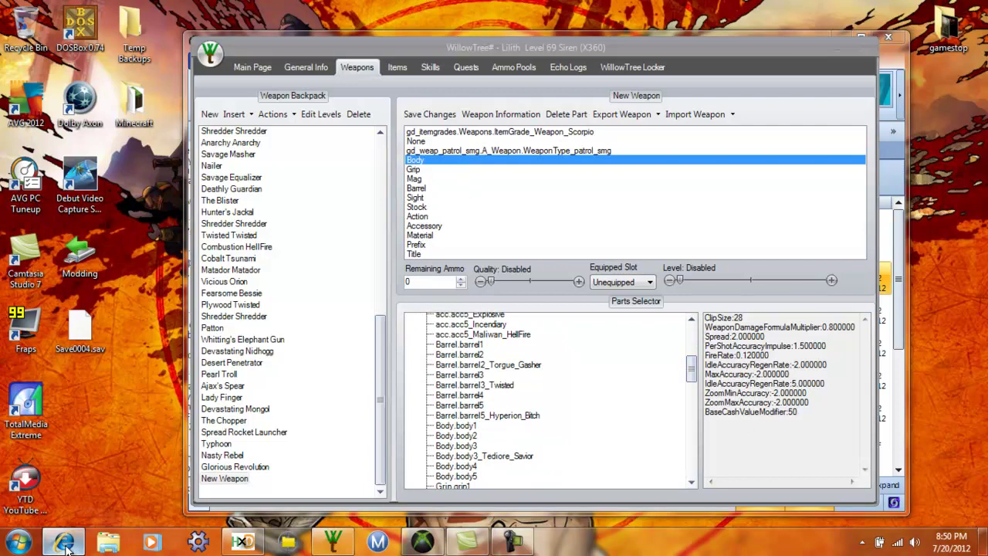
pyautogui.click(106, 496)
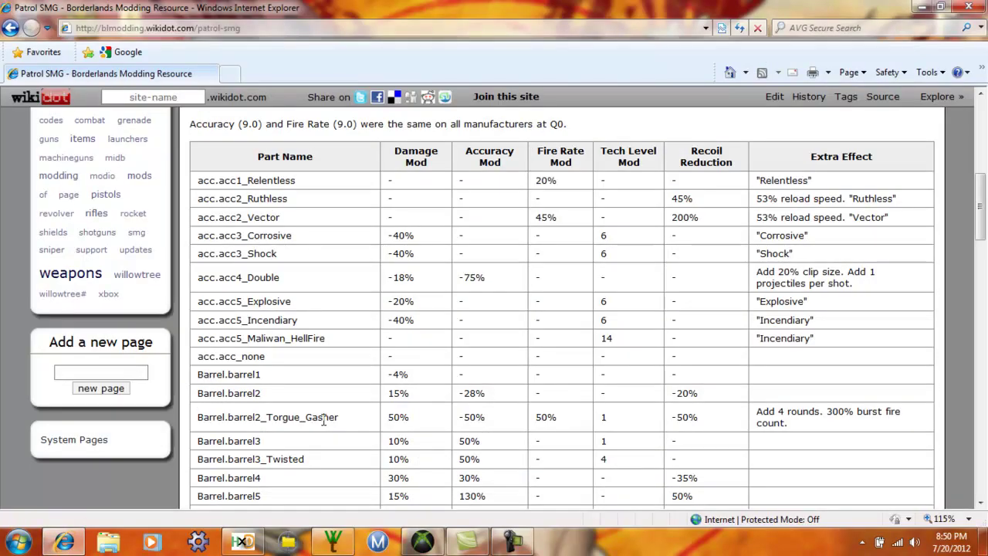
pyautogui.scroll(-2, 331, 417)
pyautogui.scroll(2, 533, 254)
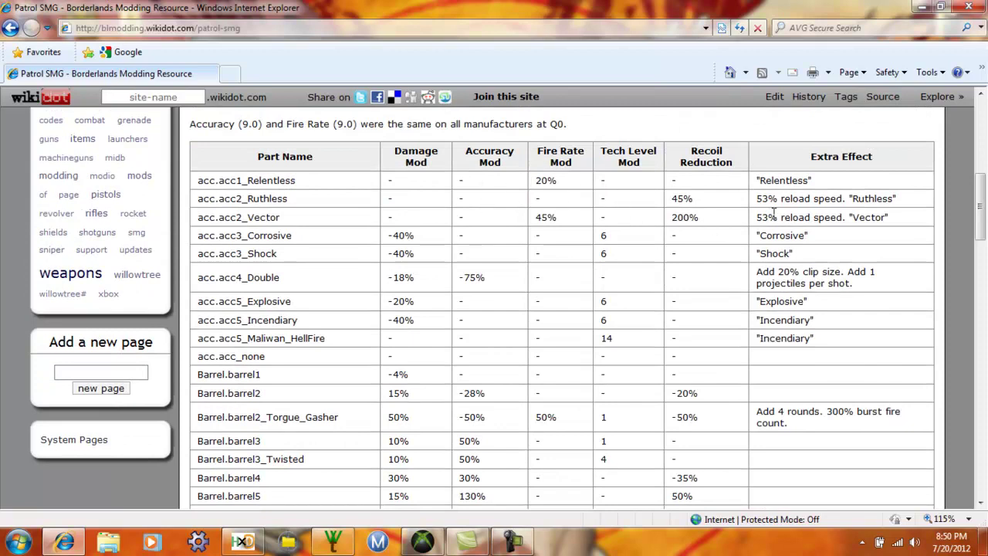
pyautogui.scroll(-2, 734, 402)
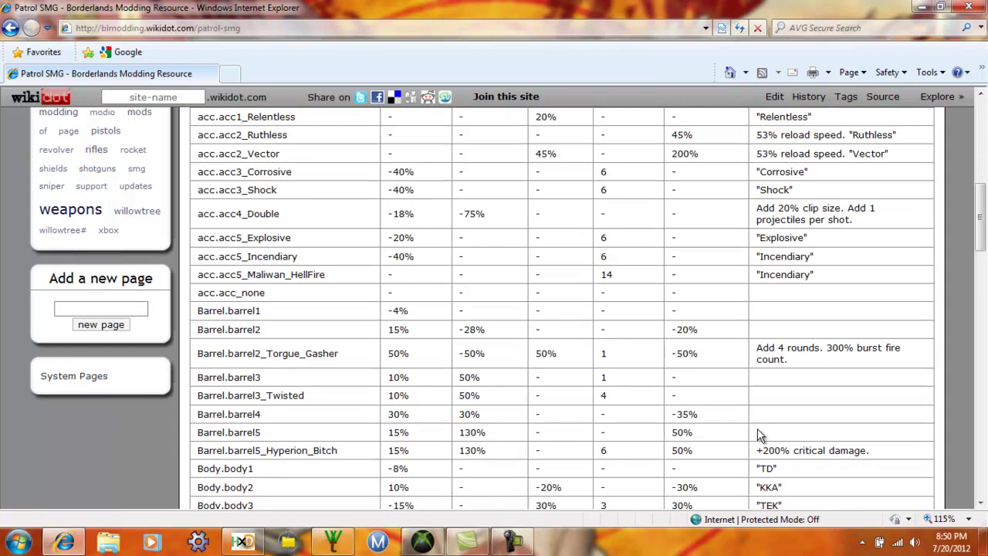
pyautogui.scroll(-2, 846, 432)
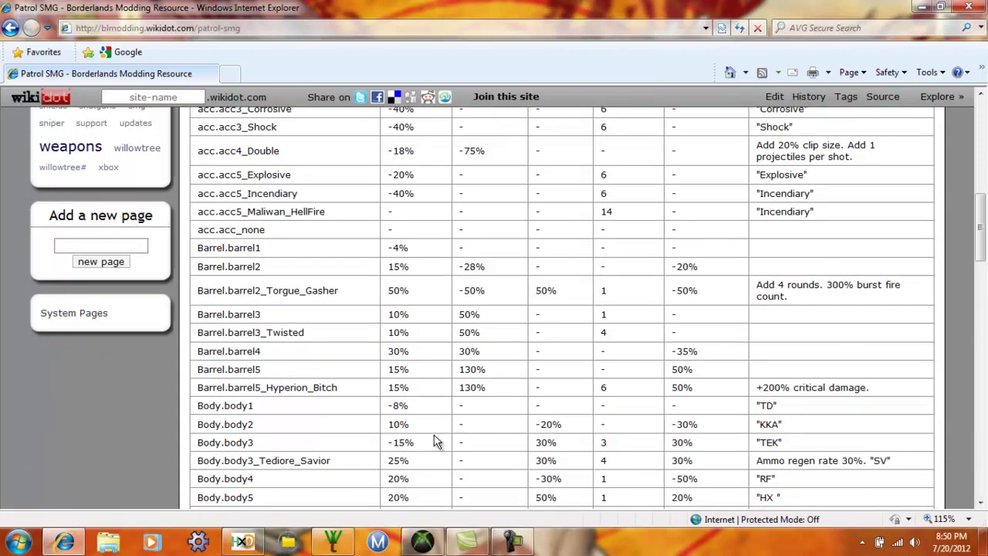
pyautogui.scroll(-2, 343, 436)
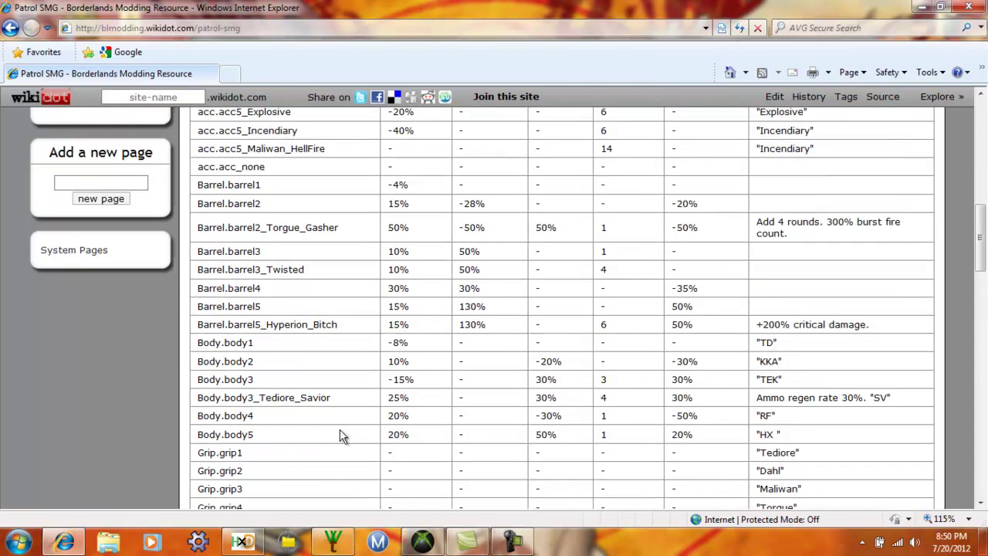
pyautogui.click(926, 8)
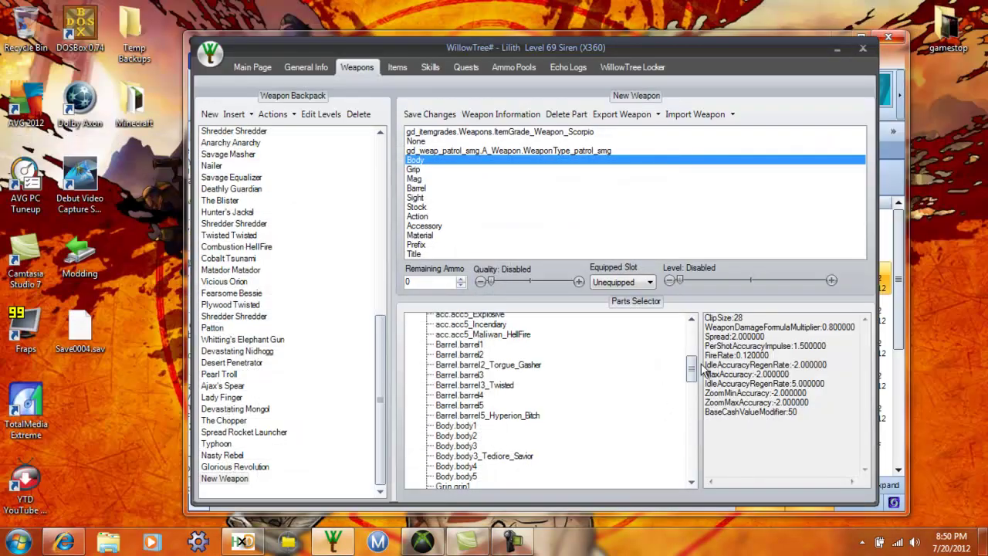
pyautogui.moveTo(692, 369); pyautogui.dragTo(692, 374)
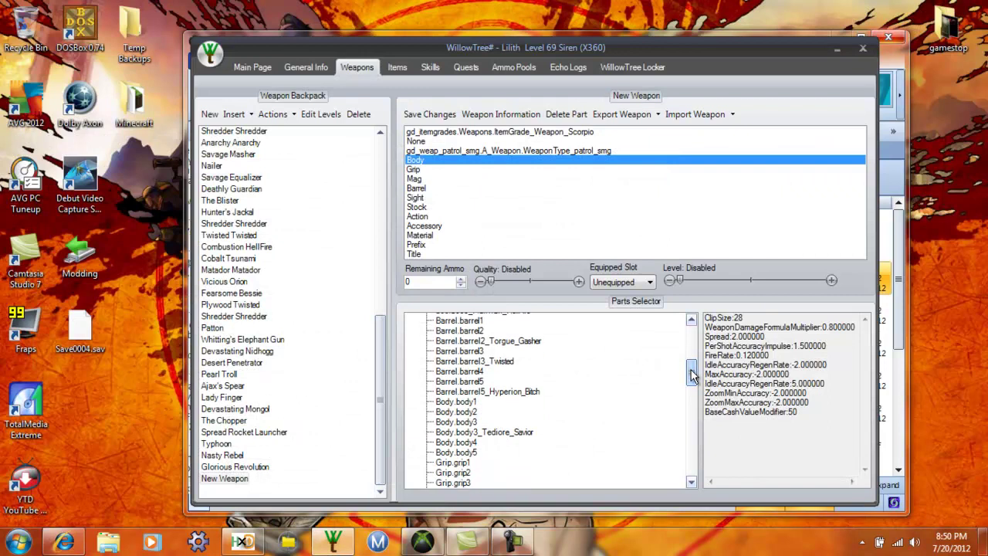
pyautogui.doubleClick(457, 452)
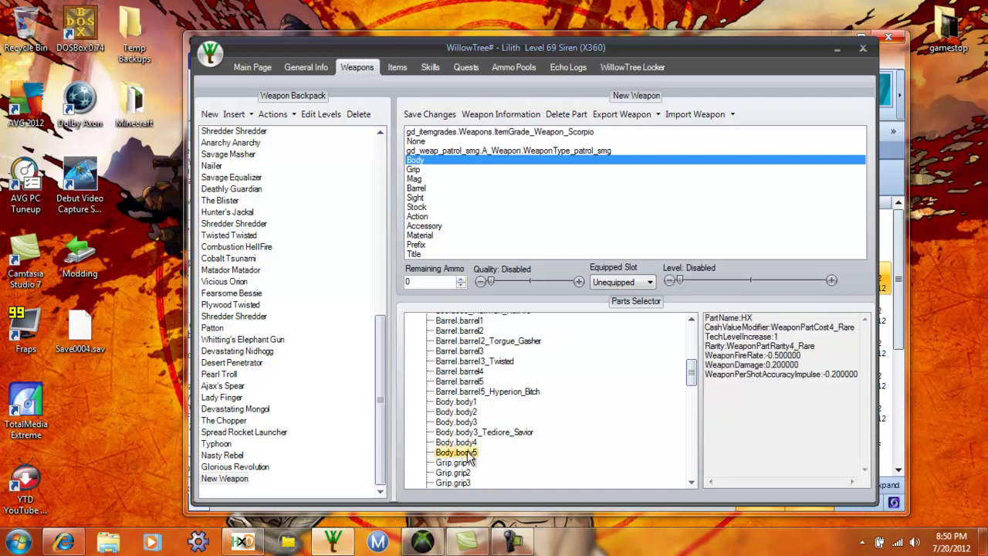
# Compare the manufacturers of the gd_weap_patrol_smg grip parts and set the new weapon's Grip to Grip.grip5.
pyautogui.click(428, 168)
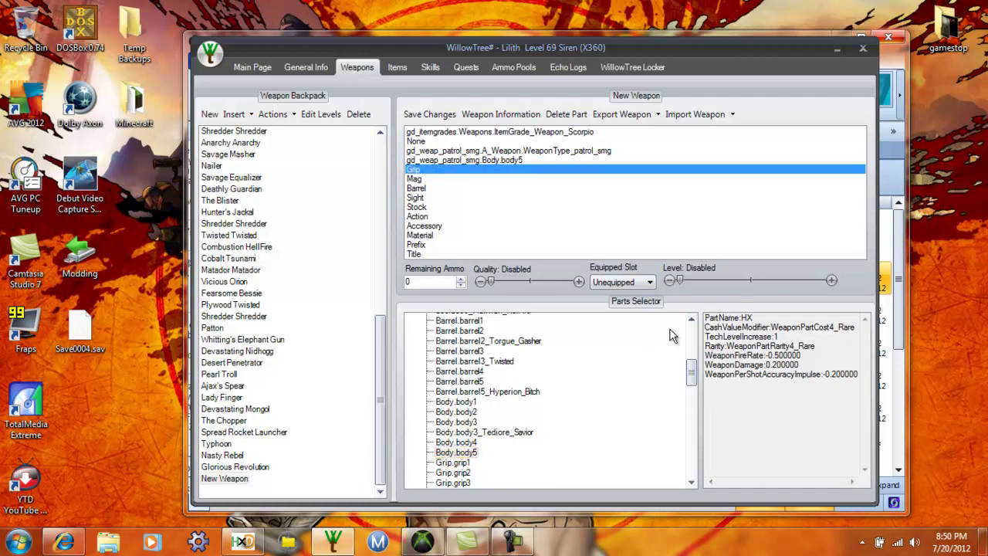
pyautogui.moveTo(692, 363); pyautogui.dragTo(691, 330)
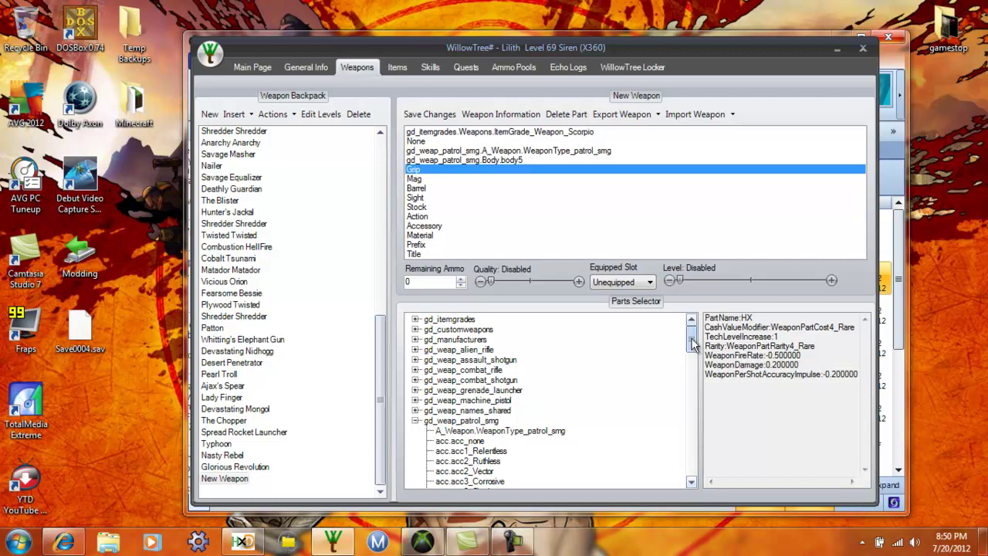
pyautogui.moveTo(691, 339); pyautogui.dragTo(693, 396)
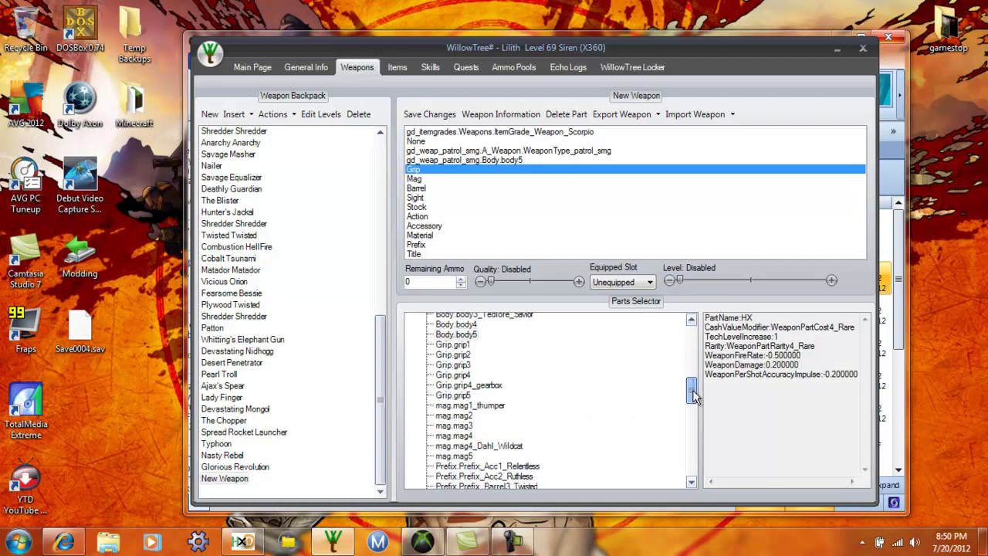
pyautogui.click(457, 356)
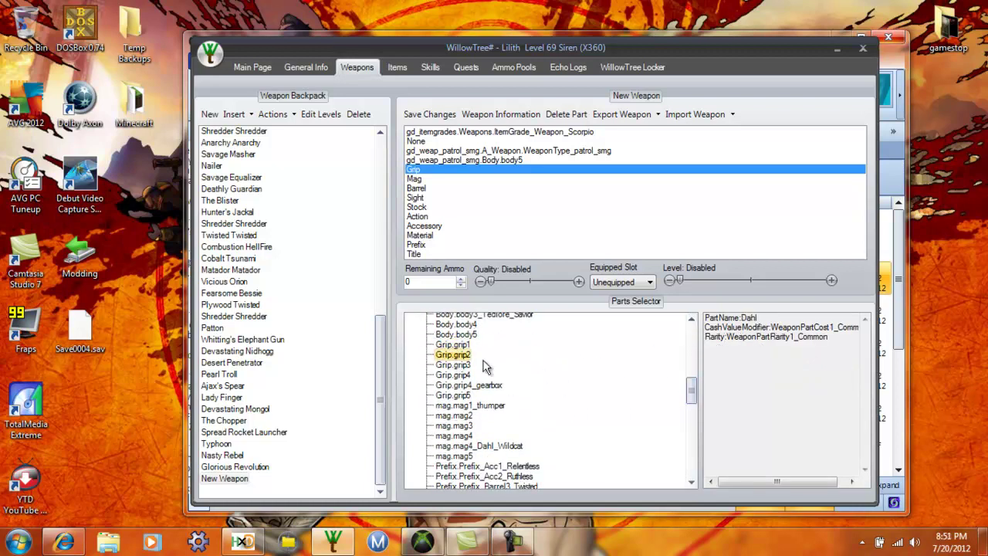
pyautogui.click(454, 364)
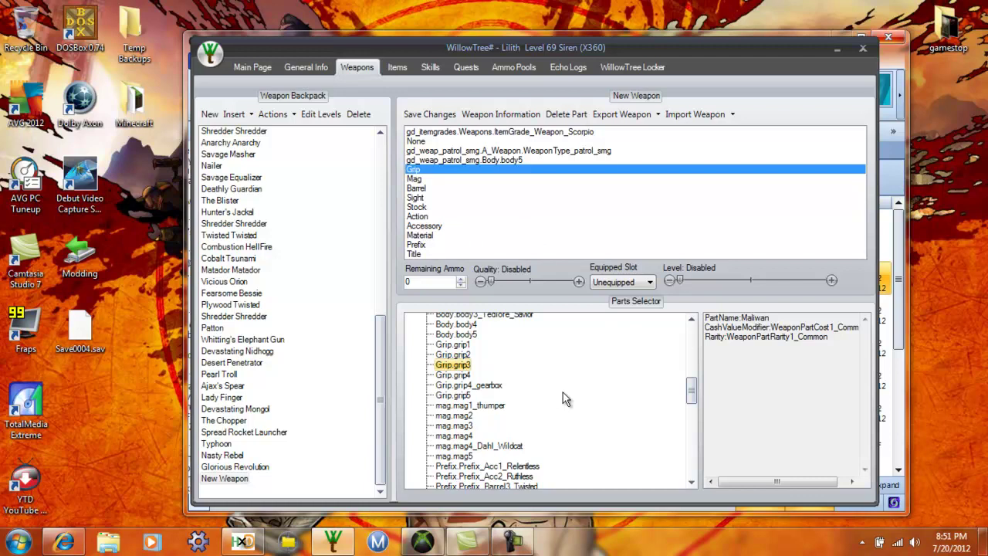
pyautogui.click(463, 376)
pyautogui.click(466, 396)
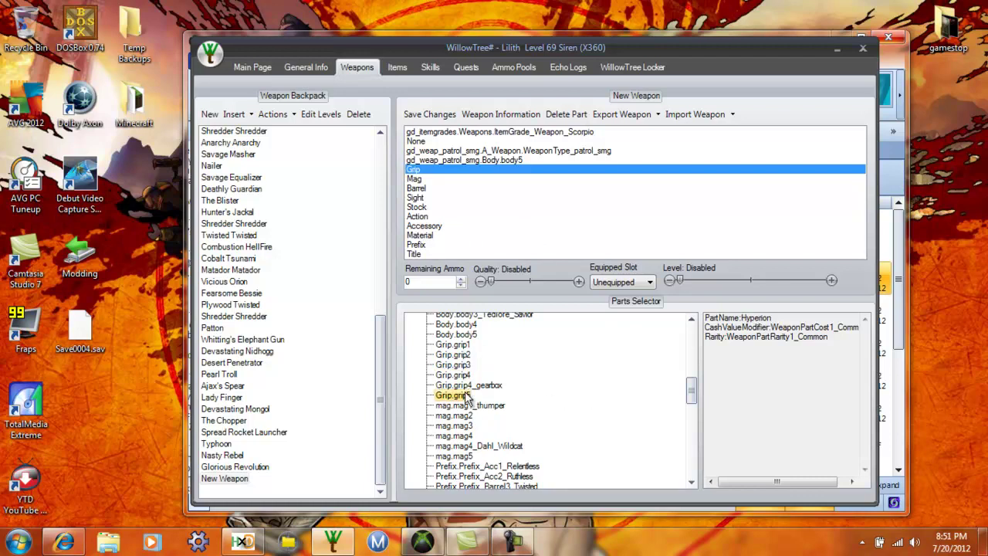
pyautogui.doubleClick(466, 396)
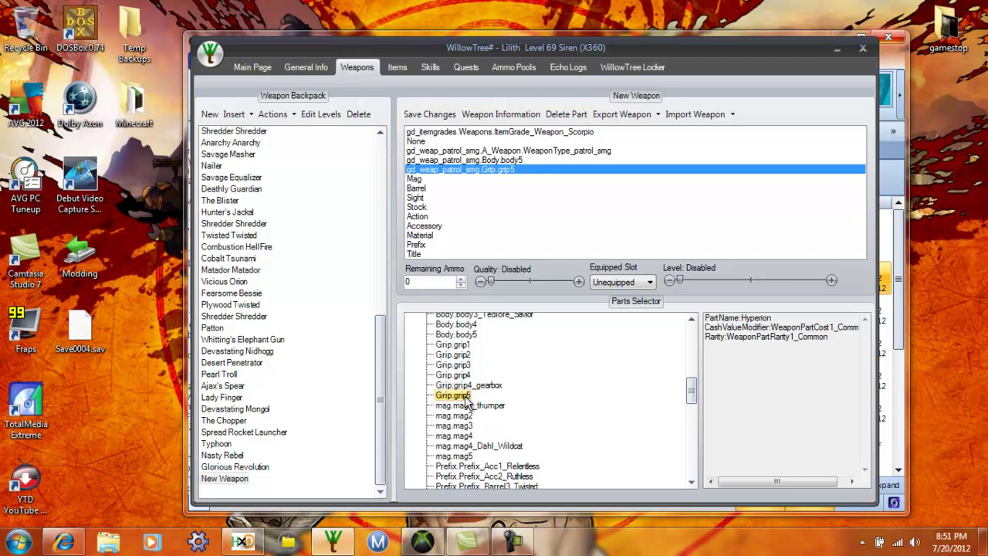
# Set the new weapon's Mag part to mag.mag4 from the gd_weap_patrol_smg parts.
pyautogui.click(432, 179)
pyautogui.moveTo(690, 388)
pyautogui.mouseDown()
pyautogui.moveTo(692, 363)
pyautogui.moveTo(692, 397)
pyautogui.mouseUp()
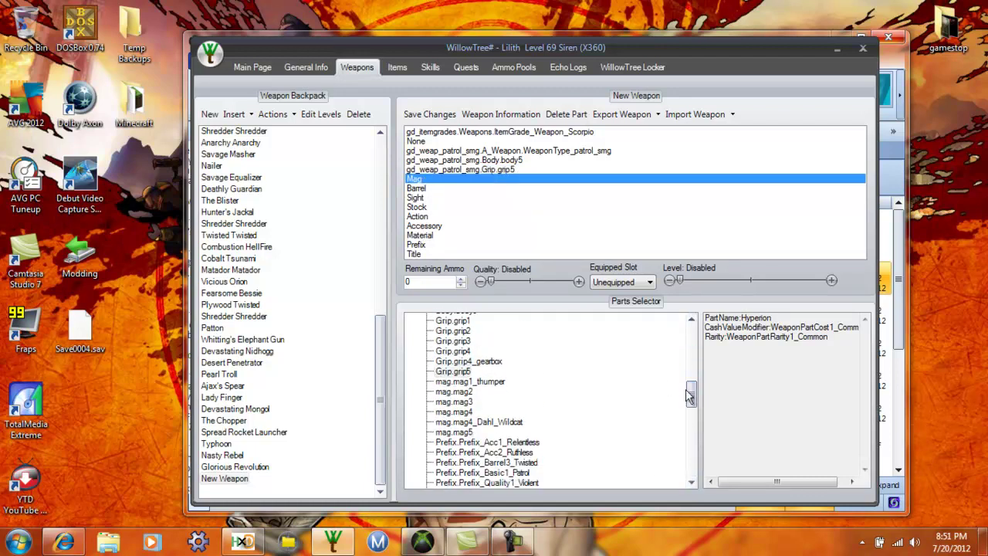
pyautogui.doubleClick(466, 413)
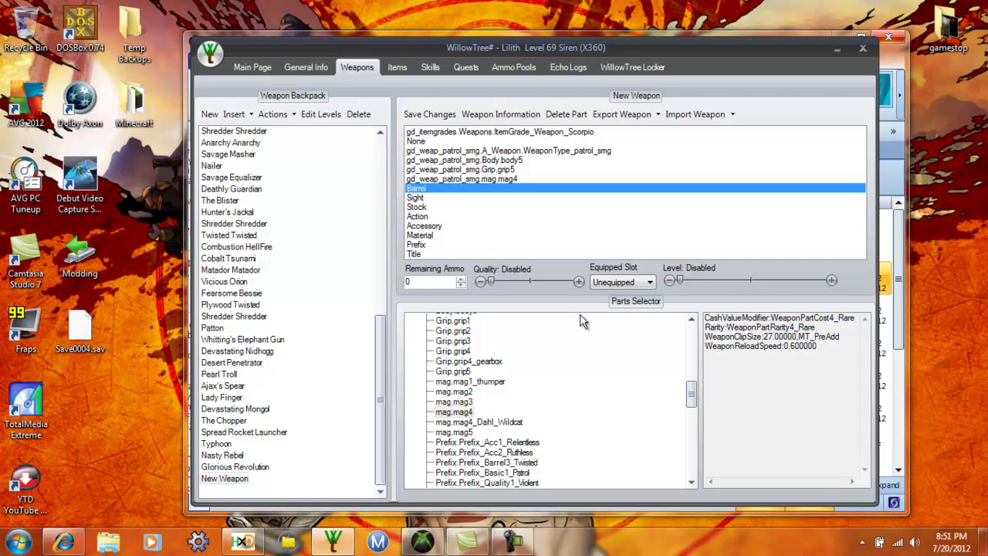
# Compare the barrel stats on the Patrol SMG wiki page in Internet Explorer, and set the weapon's Barrel to Barrel.barrel4 in WillowTree#.
pyautogui.click(146, 478)
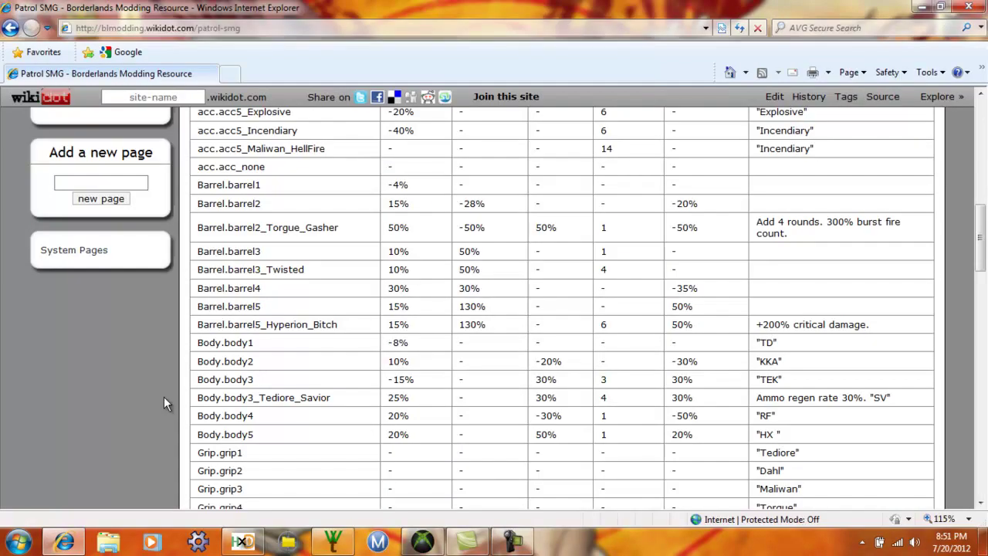
pyautogui.scroll(3, 164, 396)
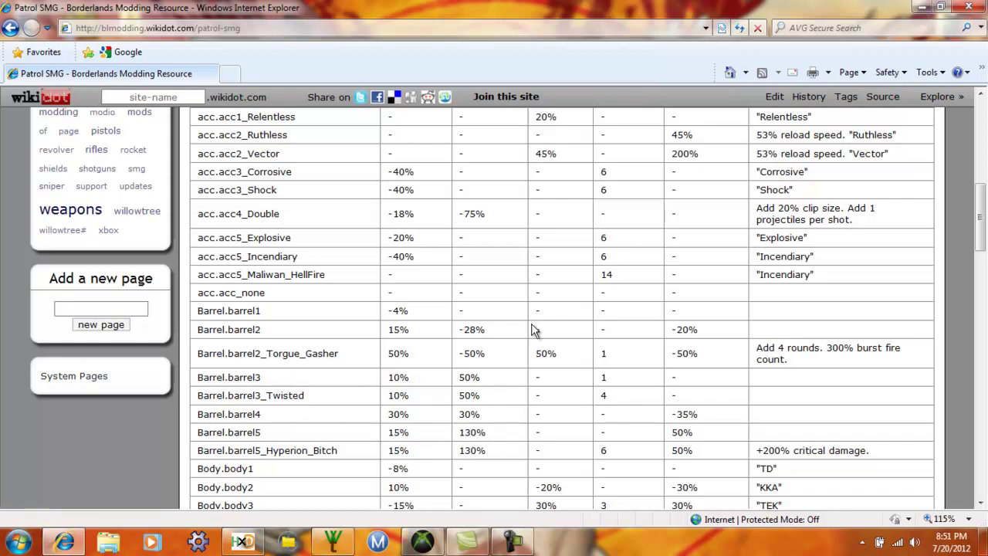
pyautogui.click(923, 9)
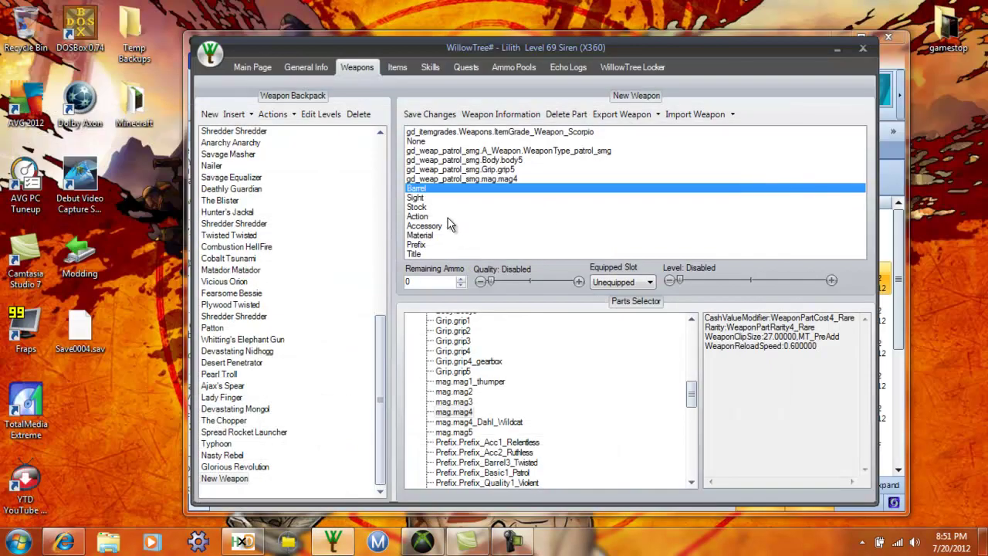
pyautogui.moveTo(691, 393); pyautogui.dragTo(691, 375)
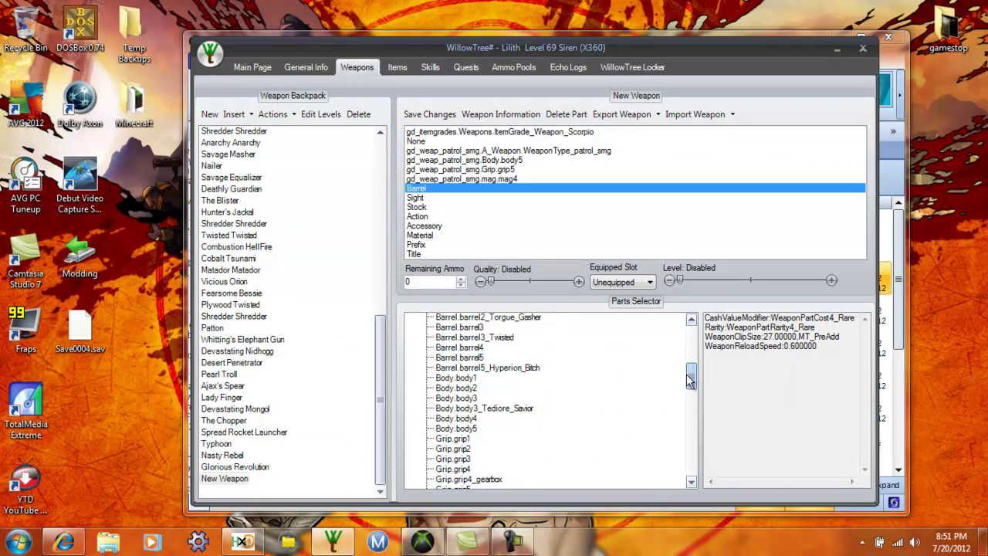
pyautogui.doubleClick(469, 348)
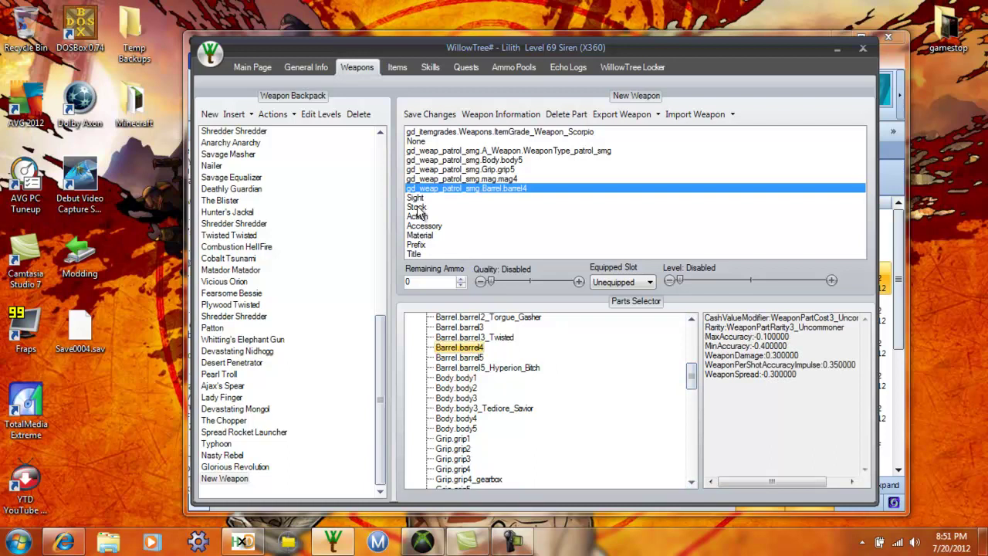
# Set the new weapon's Sight to Sight.sight1 and its Stock to Stock.stock5 from the gd_weap_patrol_smg parts.
pyautogui.moveTo(691, 372); pyautogui.dragTo(691, 409)
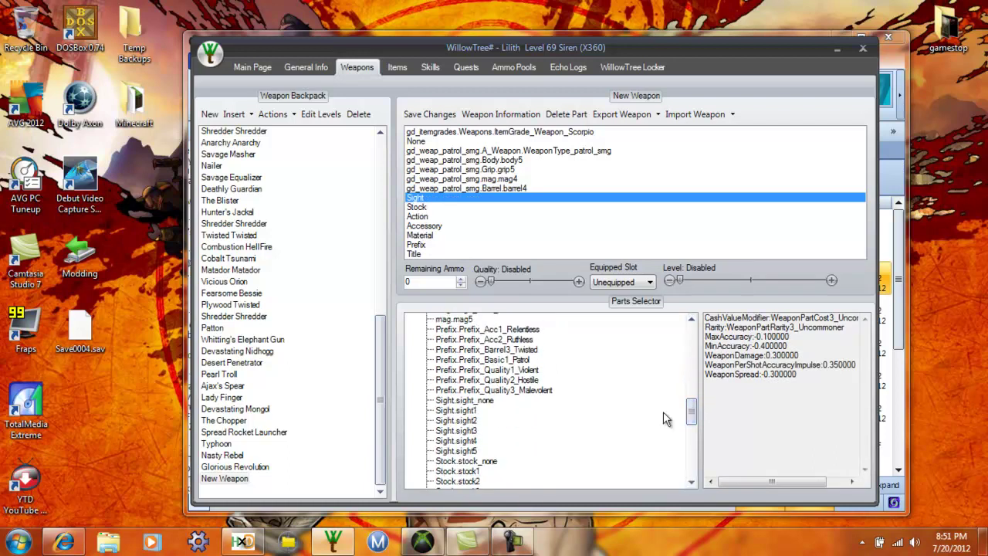
pyautogui.doubleClick(455, 411)
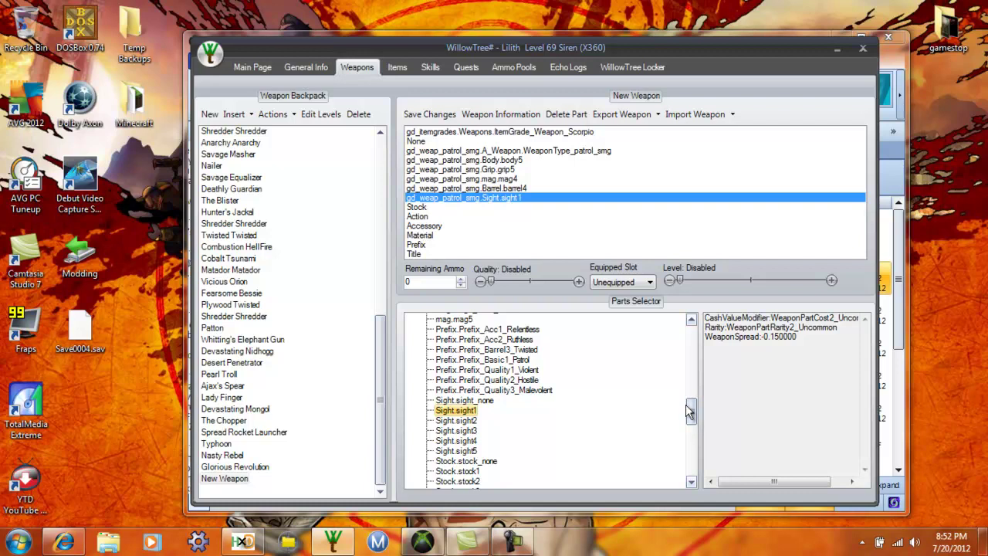
pyautogui.moveTo(695, 412); pyautogui.dragTo(695, 437)
pyautogui.click(416, 207)
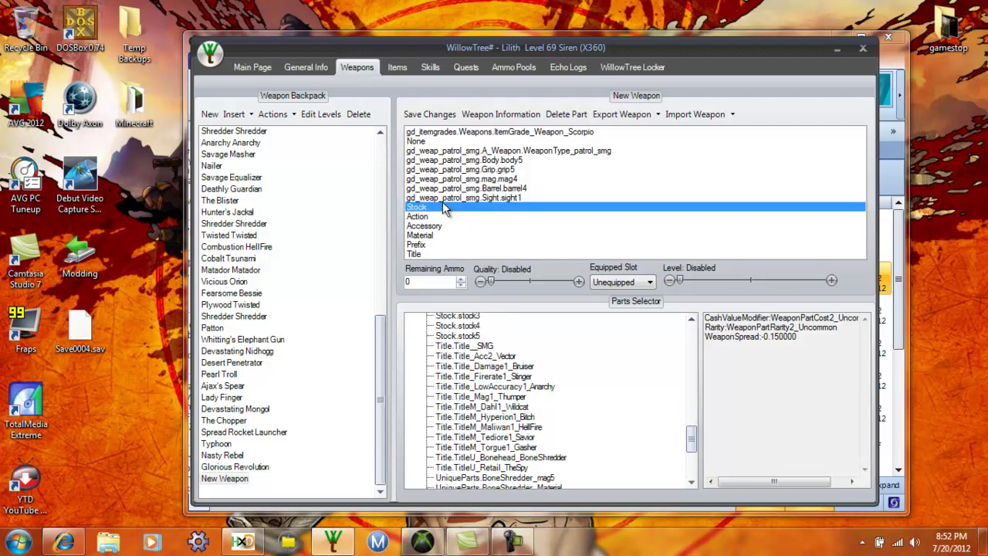
pyautogui.moveTo(694, 444); pyautogui.dragTo(695, 425)
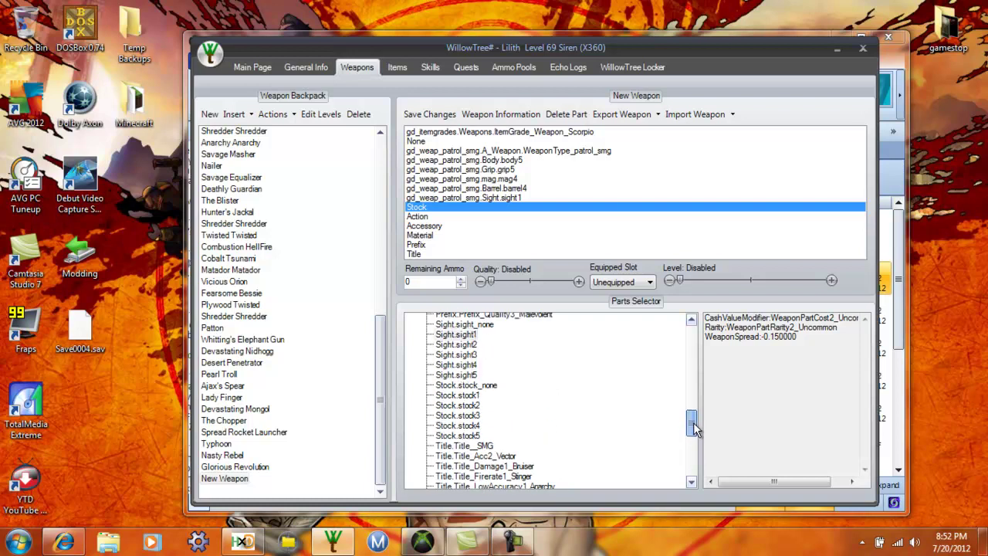
pyautogui.doubleClick(462, 437)
# Switch to Internet Explorer and check the recoil reduction and reload effects of the stock parts on the Patrol SMG wiki page.
pyautogui.click(68, 540)
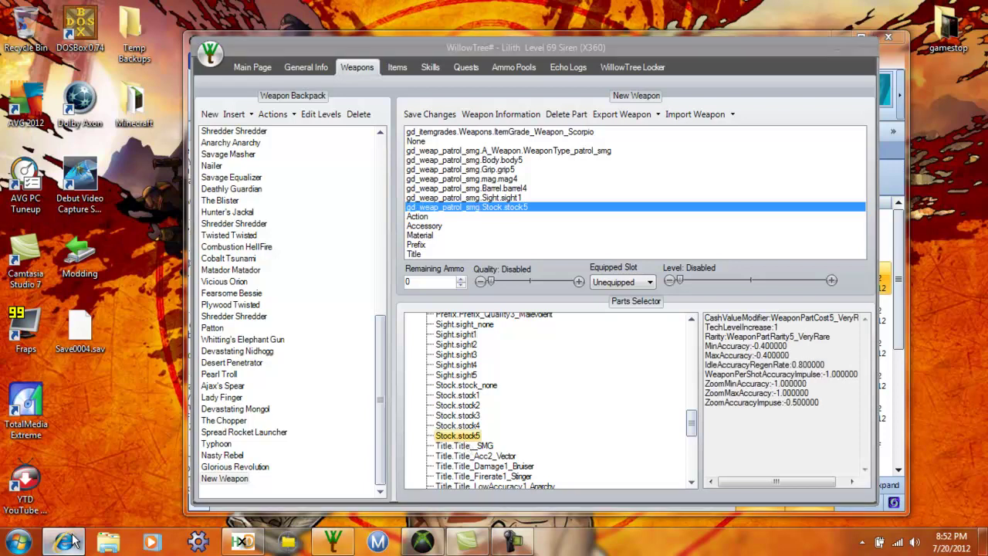
pyautogui.scroll(-8, 119, 459)
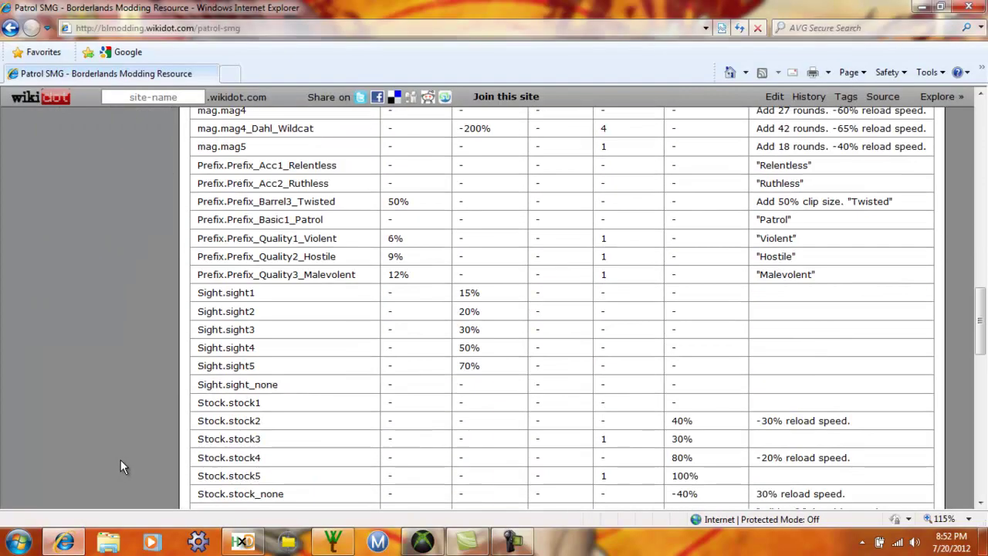
pyautogui.scroll(-1, 121, 460)
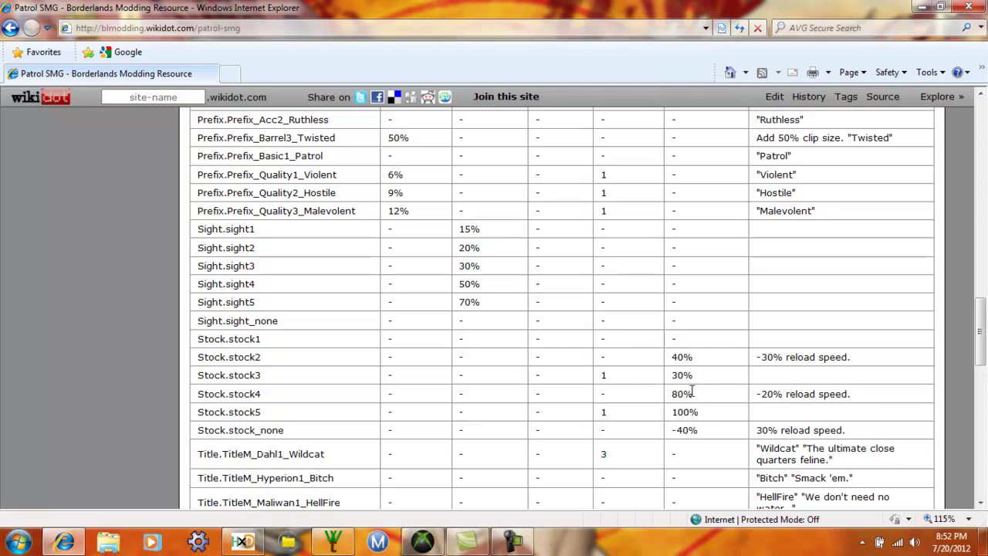
pyautogui.click(922, 7)
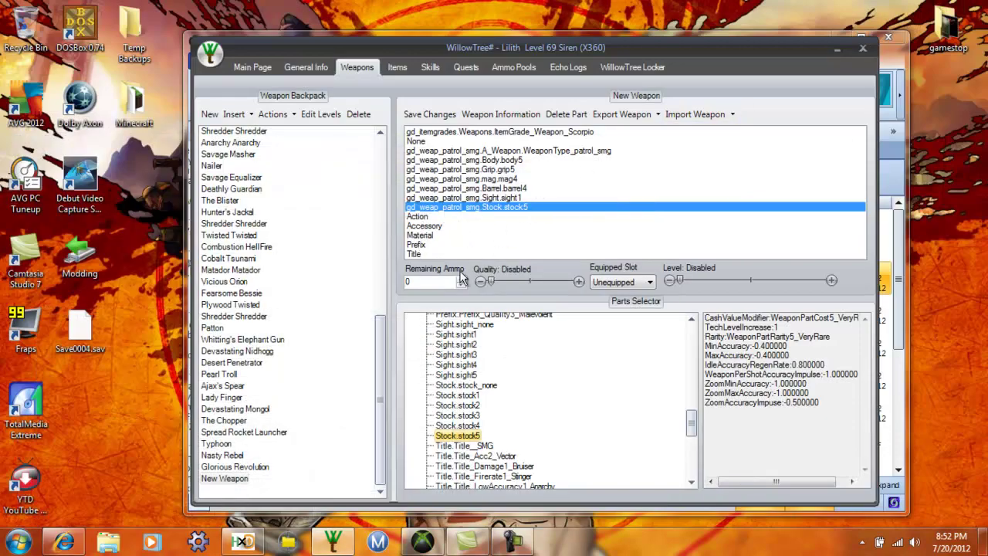
# Manually set the new weapon's Action part to None.
pyautogui.click(434, 217)
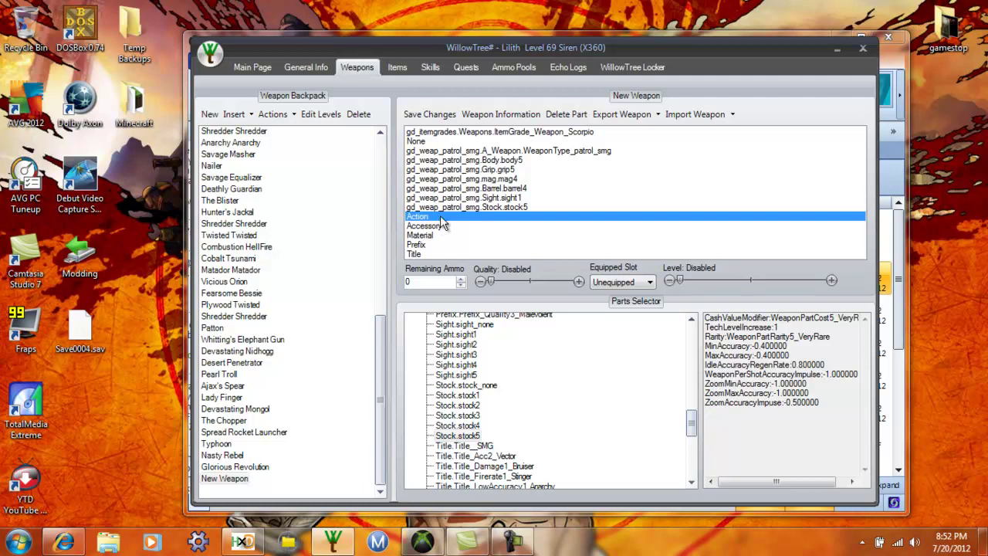
pyautogui.doubleClick(440, 217)
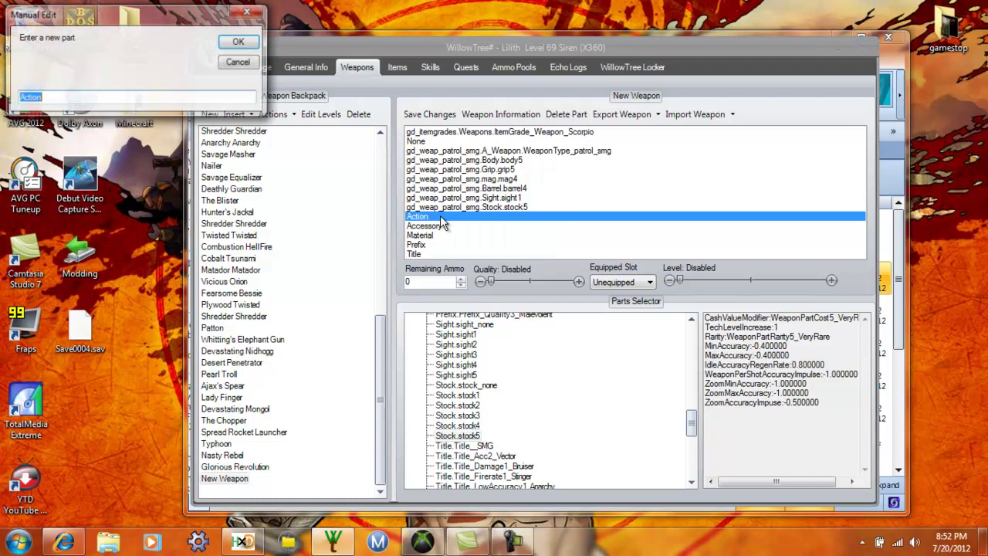
pyautogui.write('None')
pyautogui.press('Return')
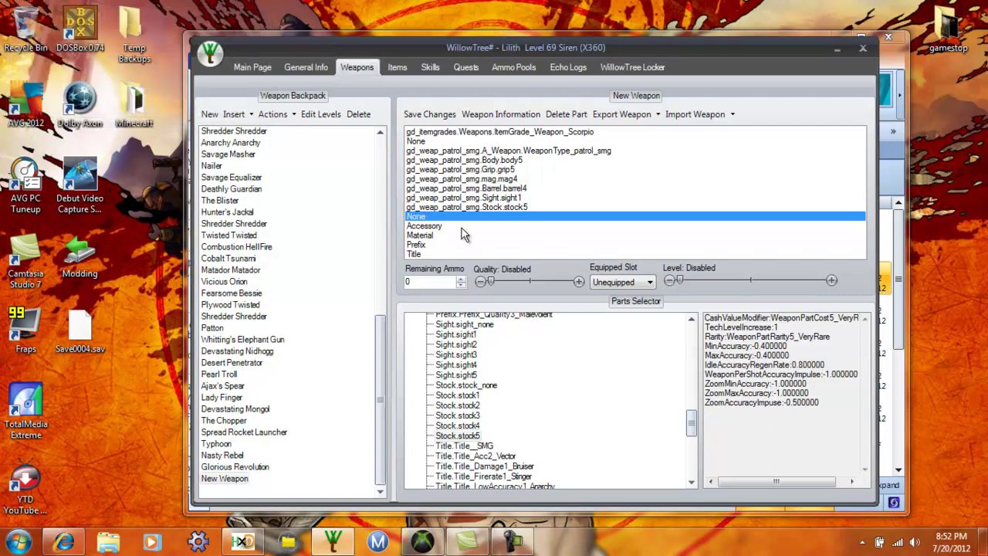
# Compare the accessory stats on the Patrol SMG wiki page in Internet Explorer, and set the weapon's Accessory to acc.acc2_Vector in WillowTree#.
pyautogui.click(457, 226)
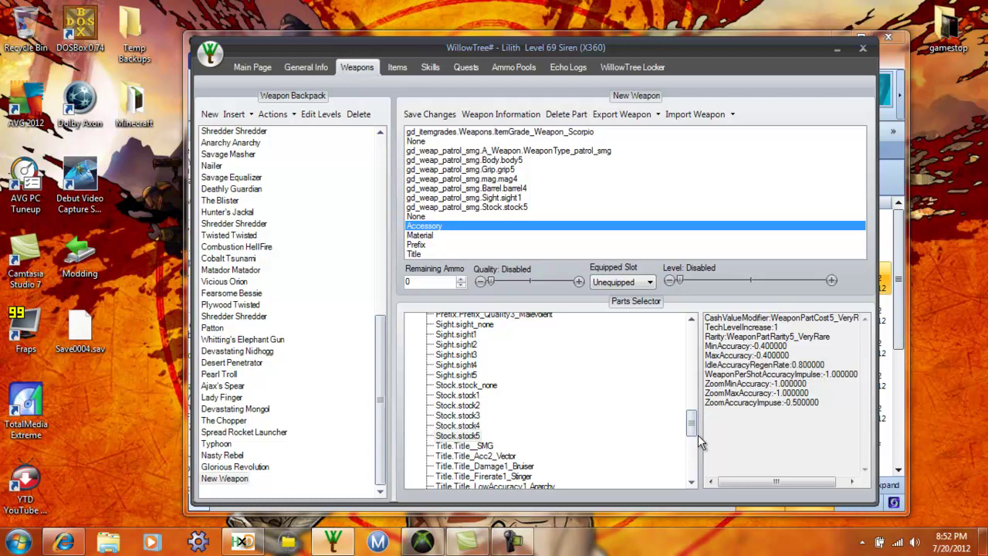
pyautogui.moveTo(698, 434); pyautogui.dragTo(697, 360)
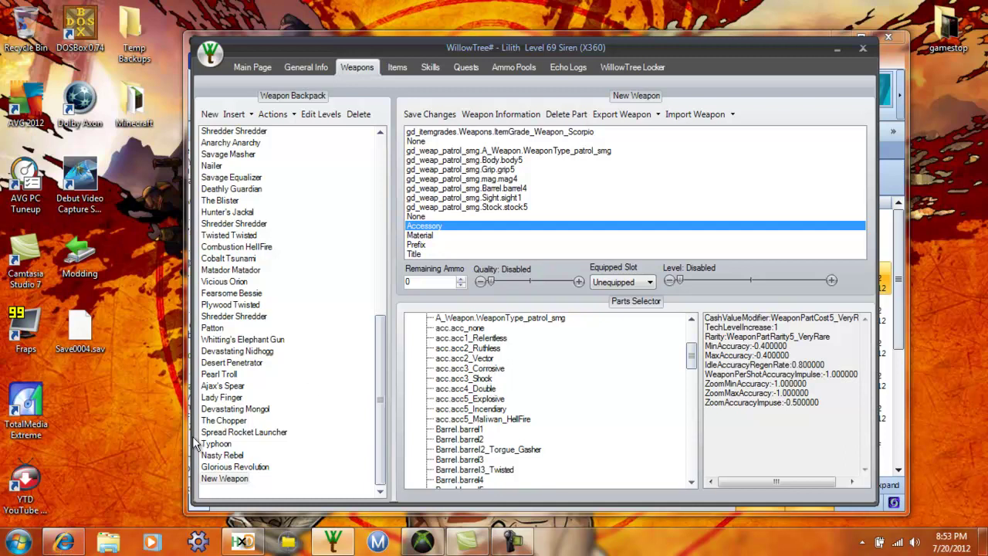
pyautogui.click(140, 455)
pyautogui.scroll(10, 298, 292)
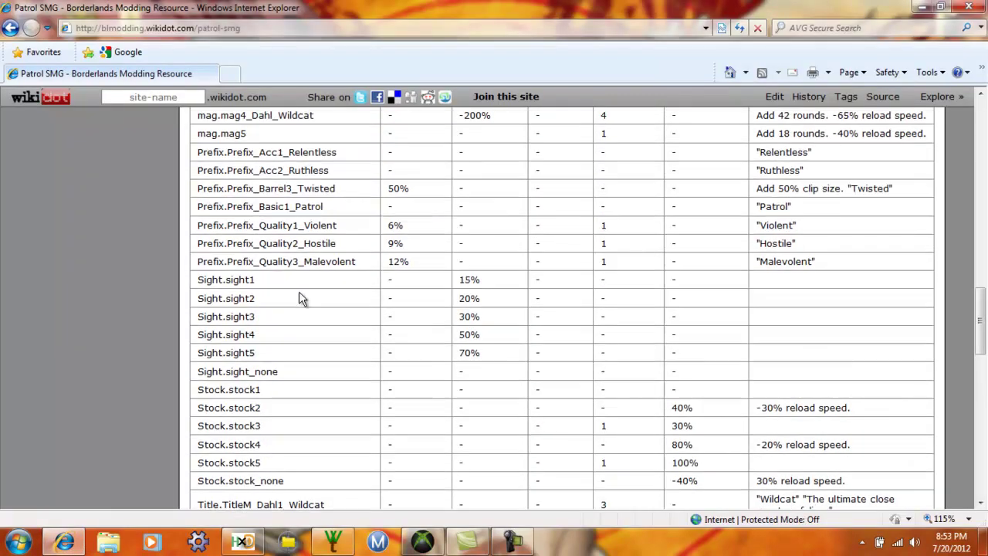
pyautogui.scroll(3, 299, 292)
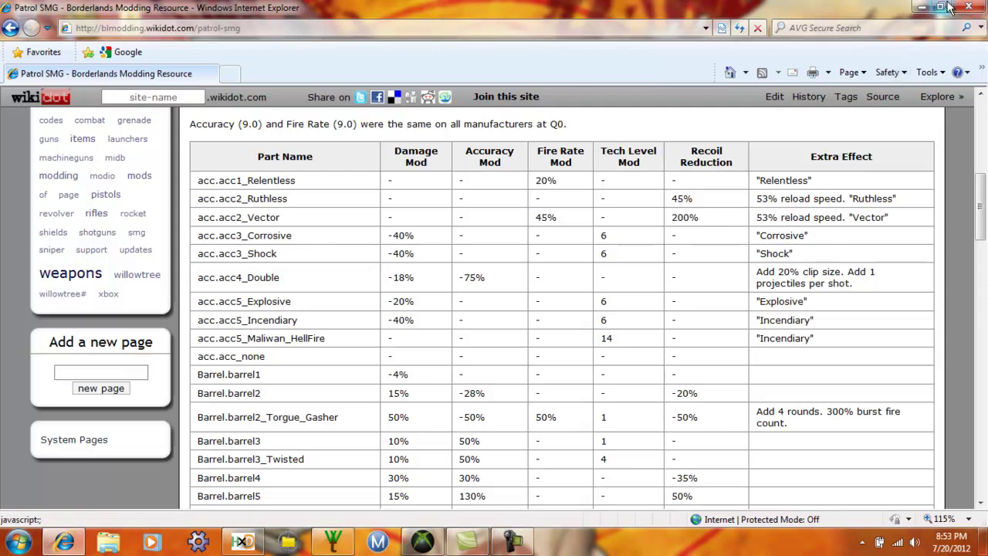
pyautogui.click(923, 8)
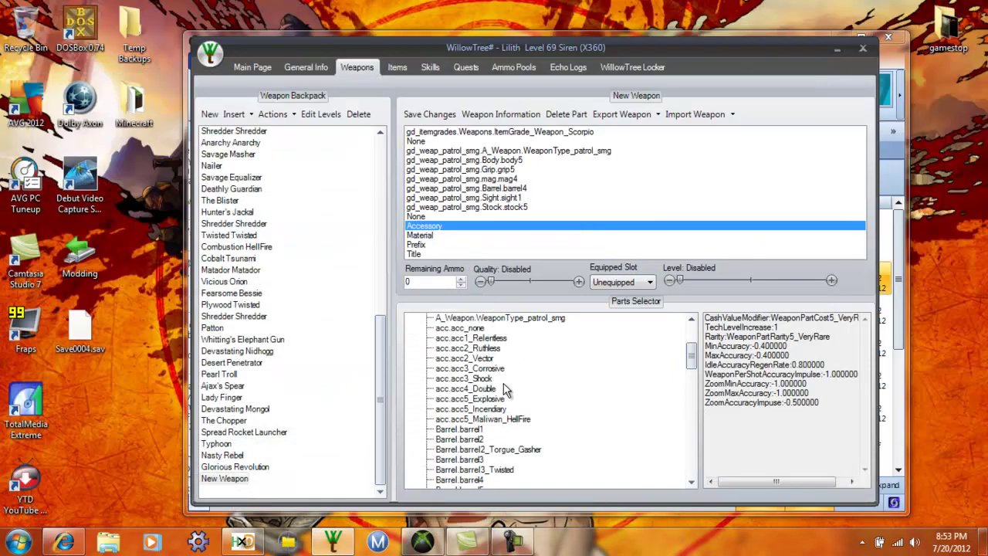
pyautogui.doubleClick(471, 359)
# Set the new weapon's Material to ManufacturerMaterials.Material_Atlas_3 from the gd_weap_shared_materialparts parts.
pyautogui.click(422, 234)
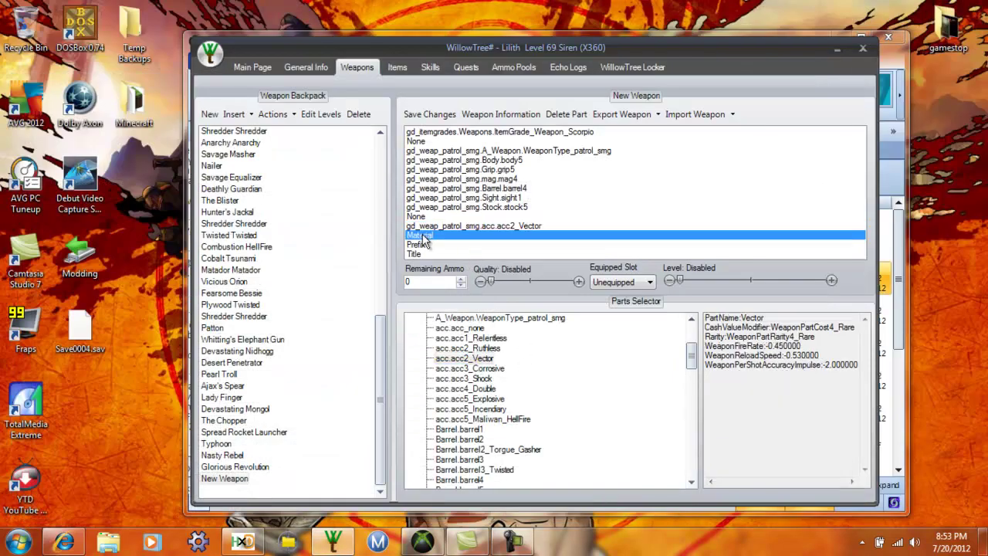
pyautogui.scroll(4, 693, 358)
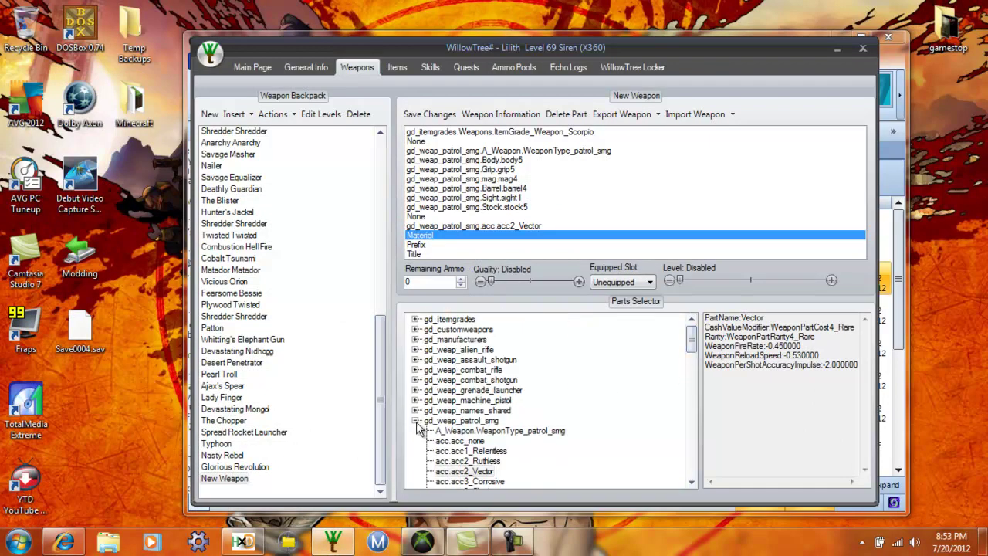
pyautogui.click(416, 422)
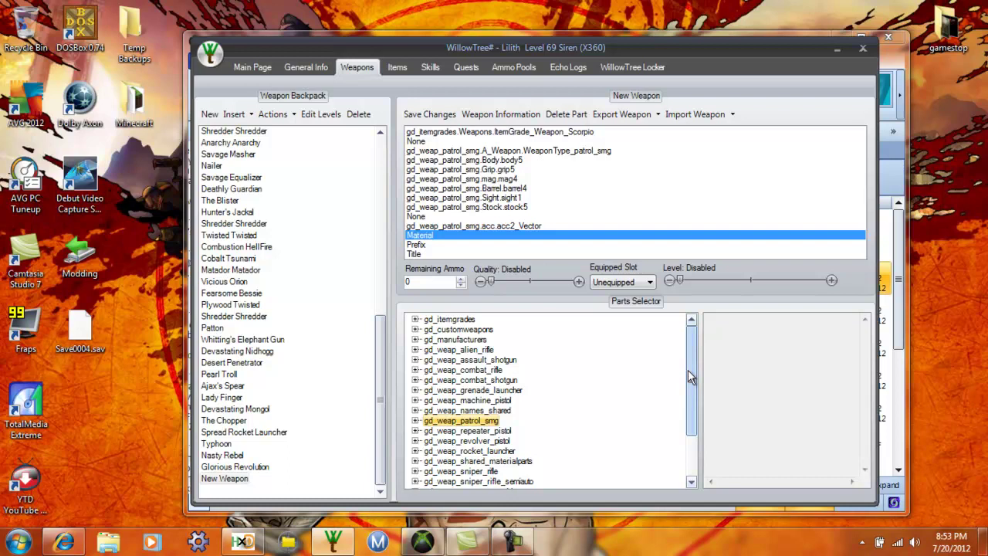
pyautogui.scroll(-2, 687, 370)
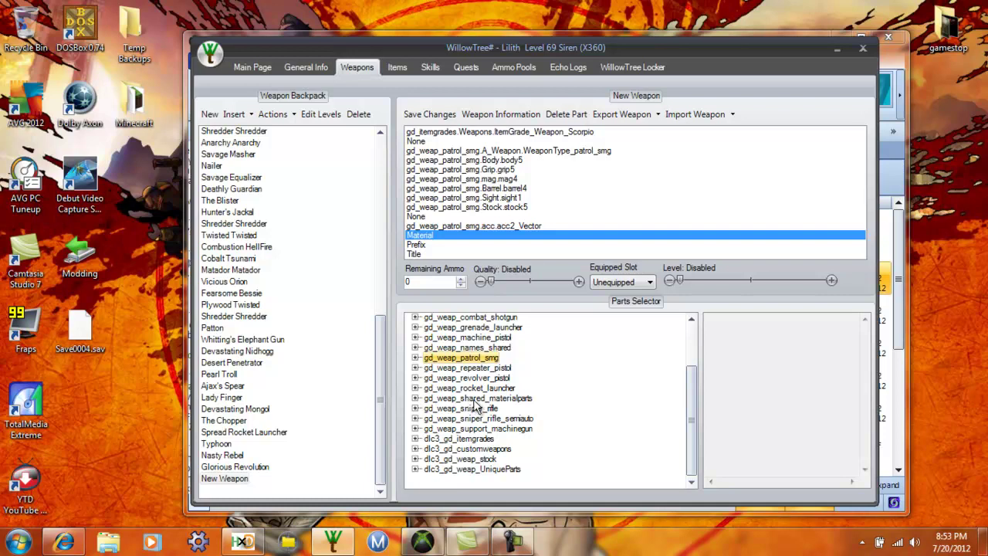
pyautogui.click(416, 398)
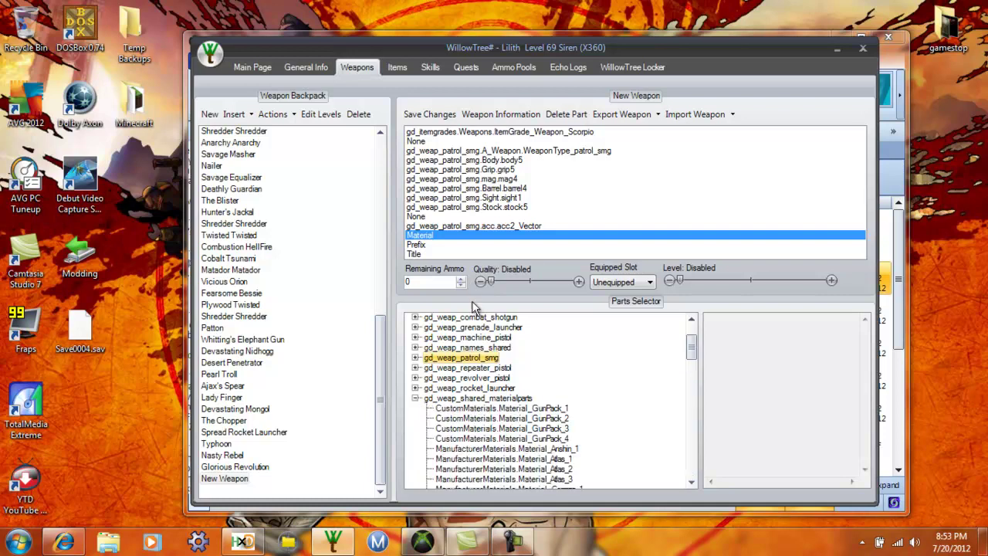
pyautogui.moveTo(692, 352); pyautogui.dragTo(692, 362)
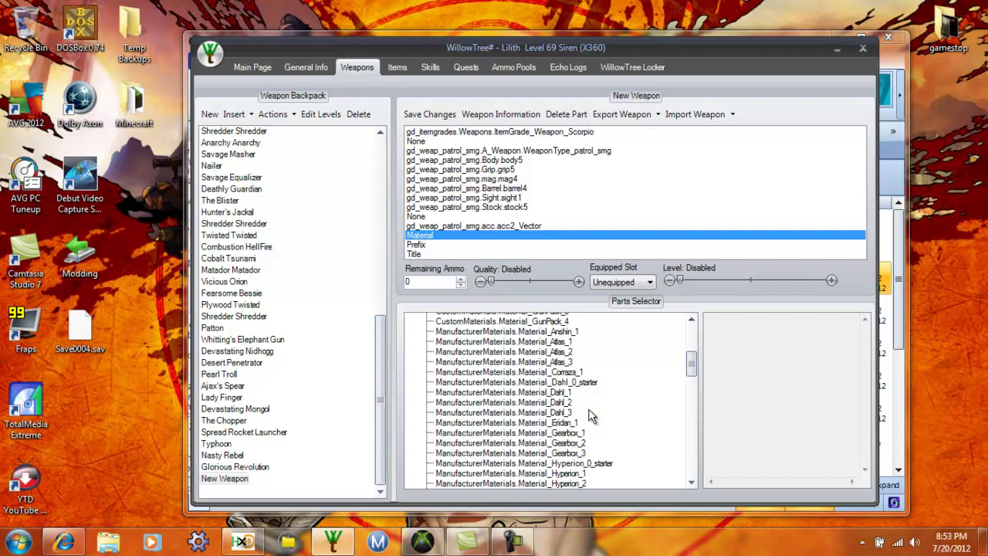
pyautogui.moveTo(692, 363); pyautogui.dragTo(693, 380)
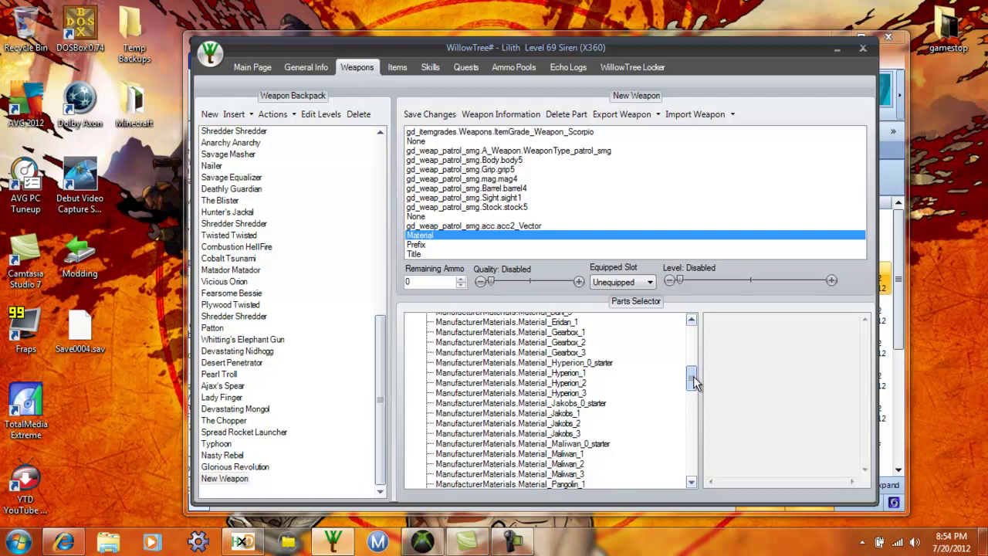
pyautogui.moveTo(693, 376); pyautogui.dragTo(690, 368)
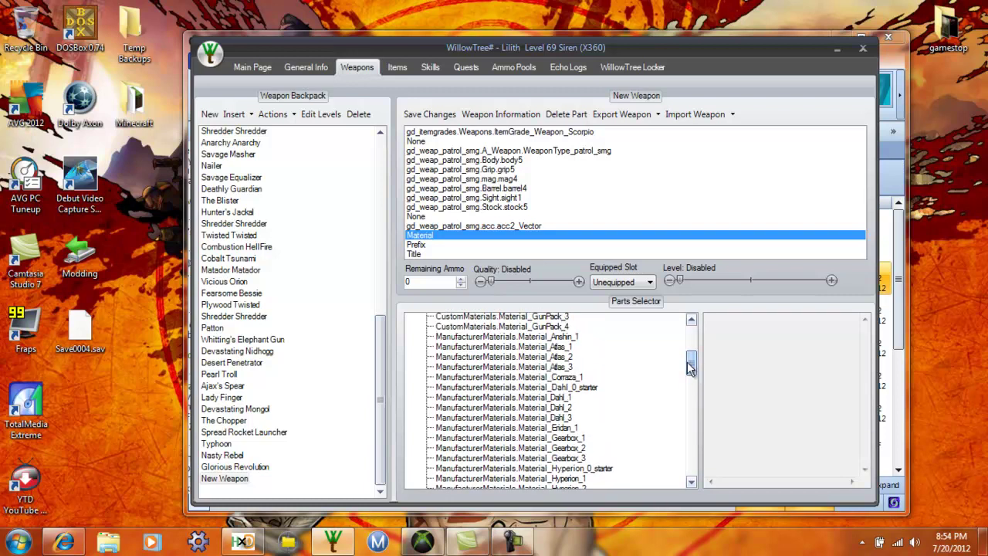
pyautogui.doubleClick(573, 368)
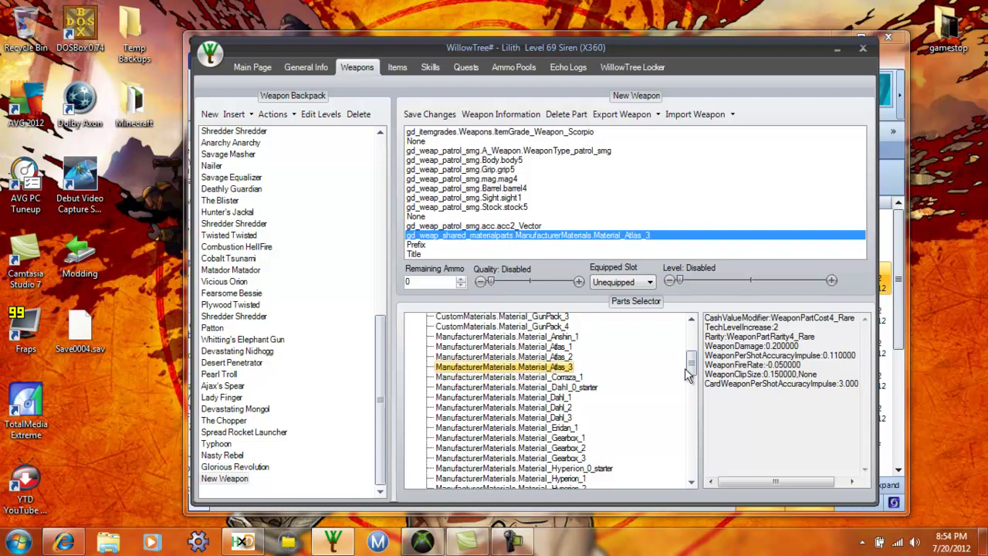
pyautogui.moveTo(689, 374); pyautogui.dragTo(692, 420)
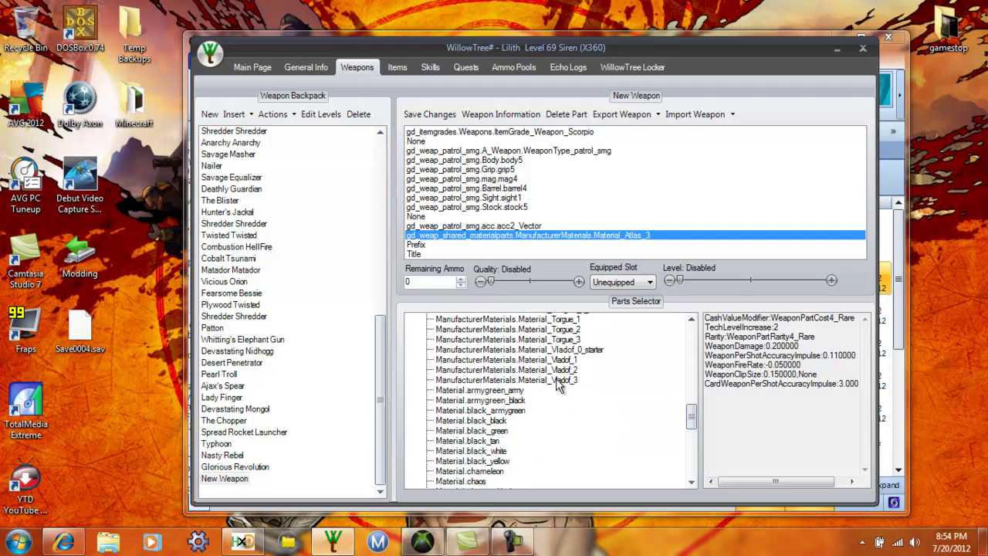
# Find the title parts of gd_weap_combat_shotgun and set the new weapon's Title to Title.Title_Projectiles1_Shredder.
pyautogui.click(433, 244)
pyautogui.moveTo(692, 417); pyautogui.dragTo(693, 344)
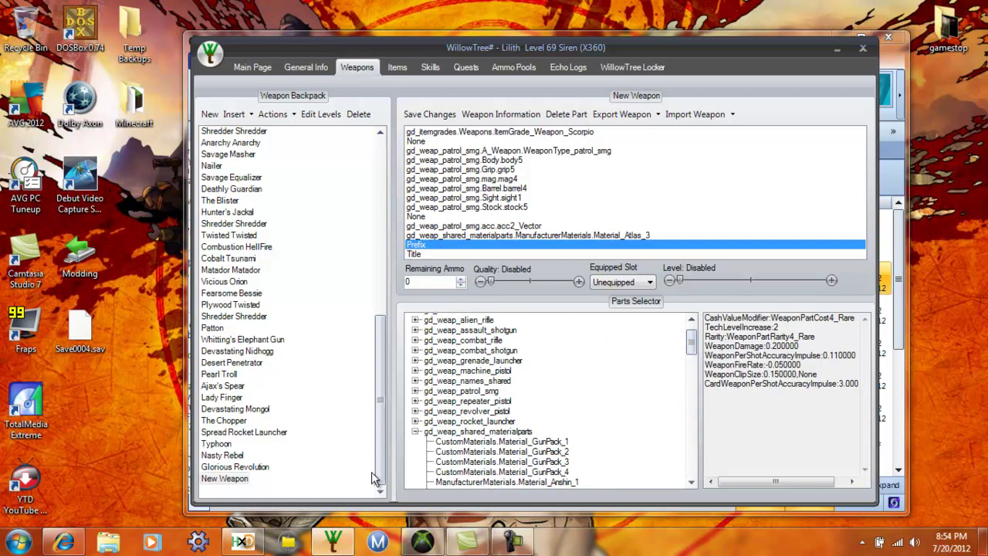
pyautogui.click(415, 431)
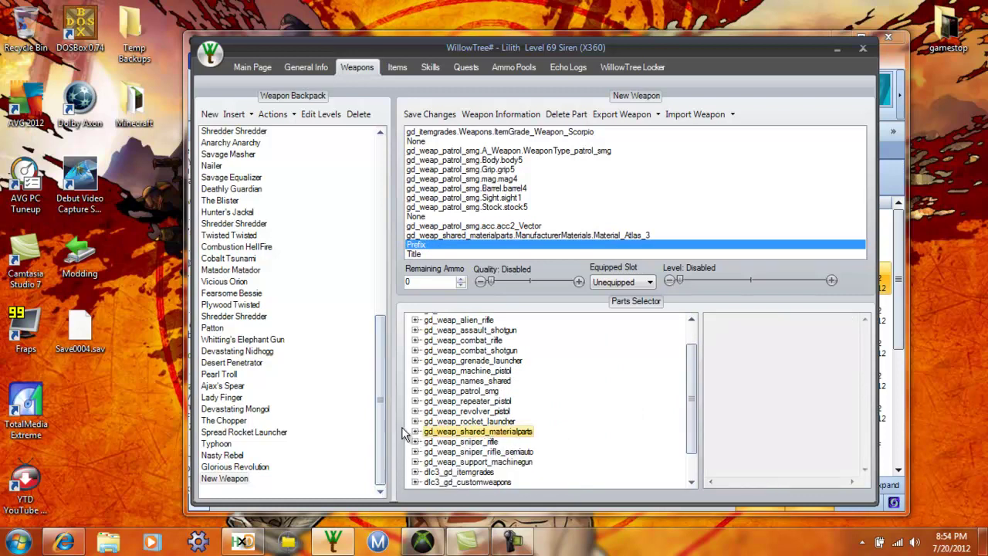
pyautogui.click(415, 391)
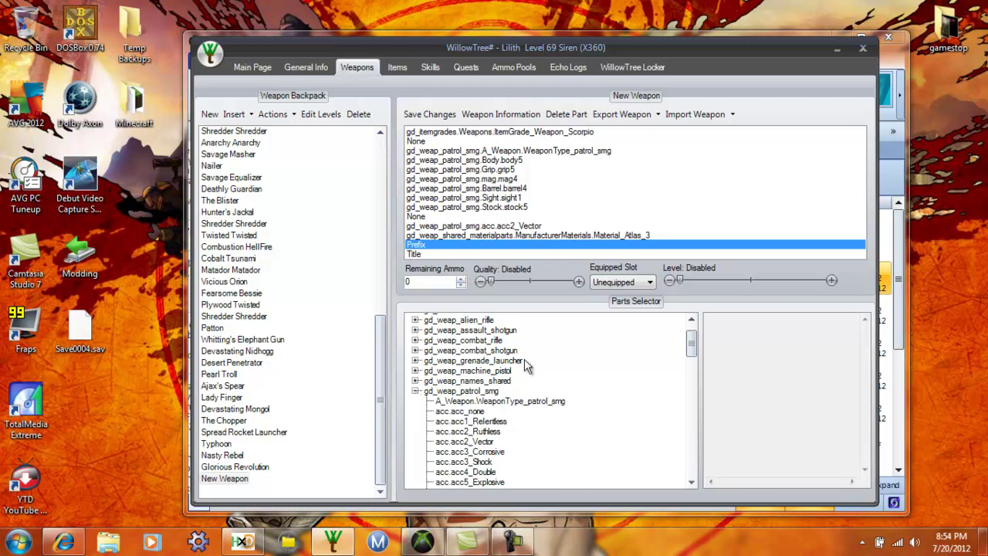
pyautogui.click(415, 391)
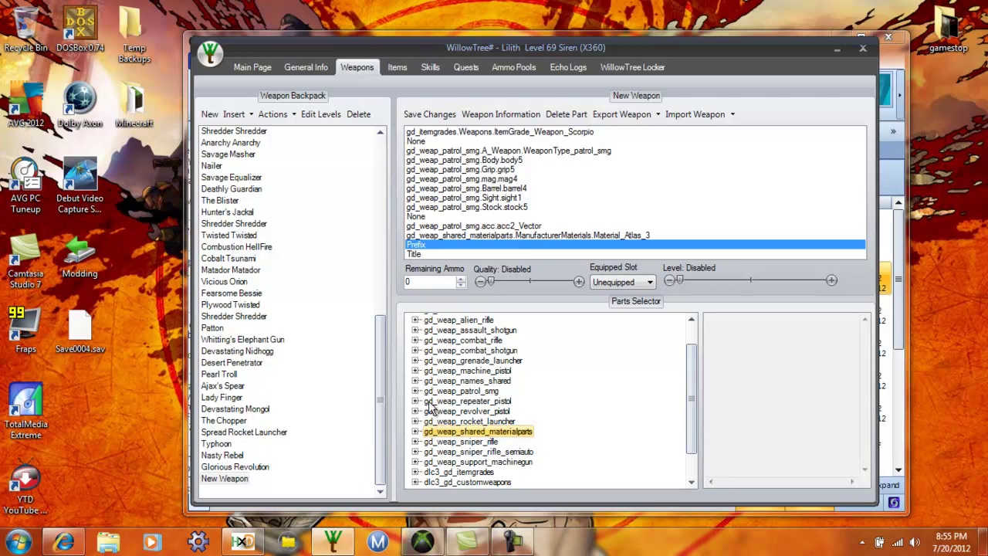
pyautogui.click(416, 350)
pyautogui.moveTo(691, 339); pyautogui.dragTo(691, 426)
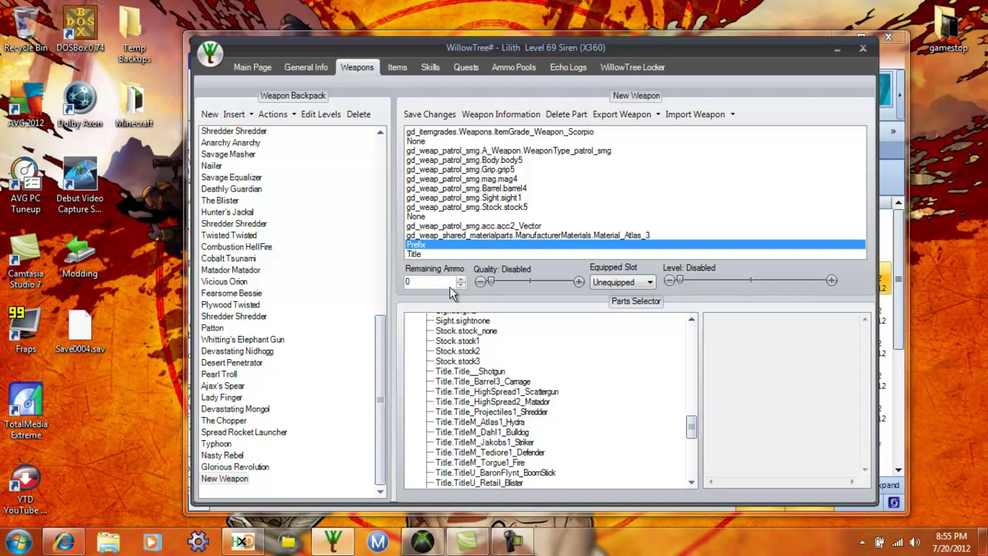
pyautogui.click(436, 253)
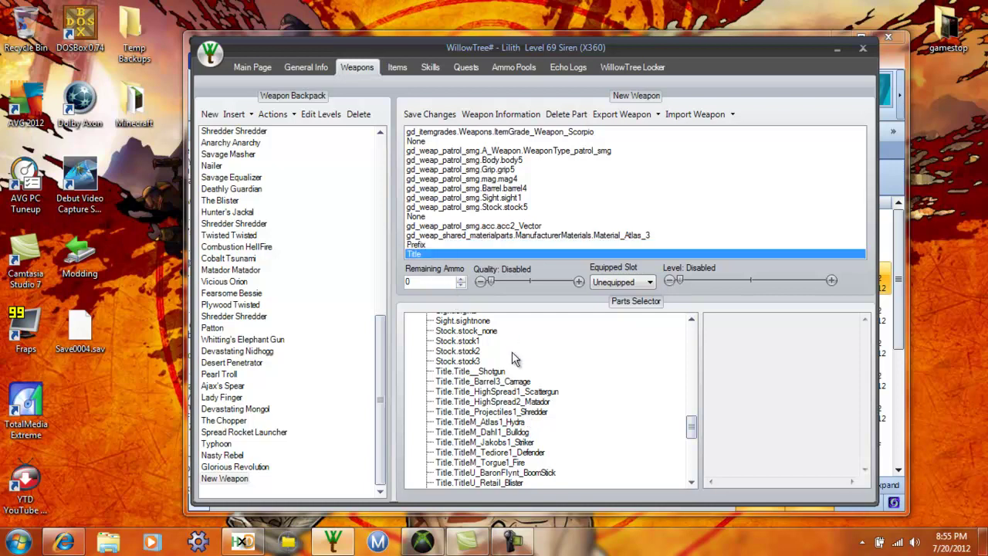
pyautogui.doubleClick(517, 412)
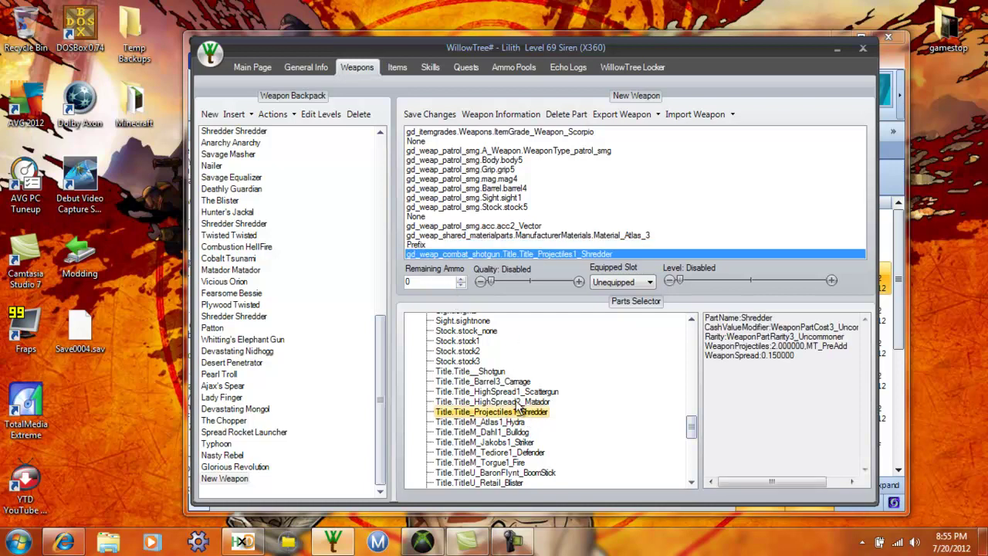
# Set the weapon's Prefix to the combat shotgun's Title.Title_Projectiles1_Shredder and replace its Title with Title.Title_HighSpread2_Matador.
pyautogui.click(442, 246)
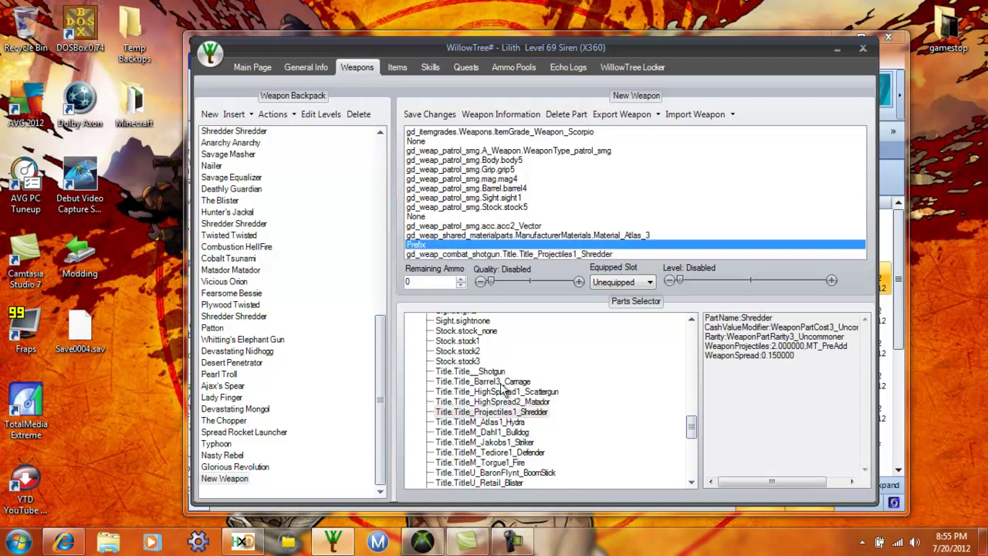
pyautogui.click(507, 414)
pyautogui.doubleClick(508, 415)
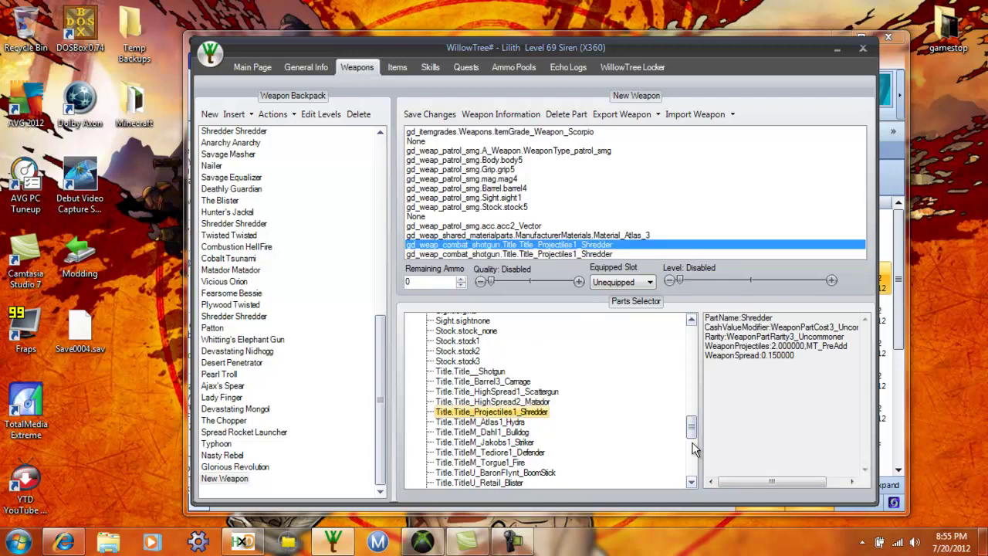
pyautogui.click(485, 254)
pyautogui.doubleClick(516, 402)
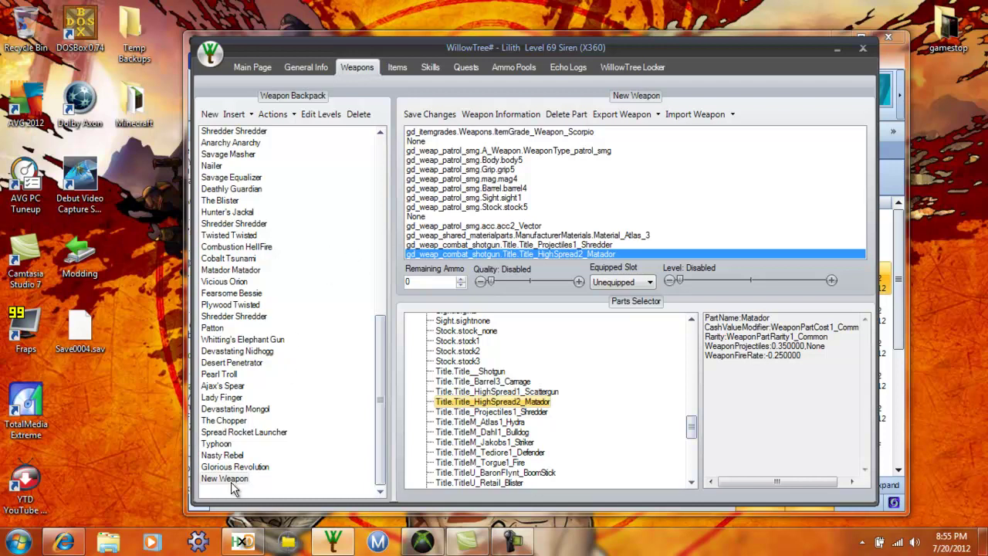
# Save the changes to the new weapon and save the game over the existing Save0004.sav on the desktop.
pyautogui.click(429, 115)
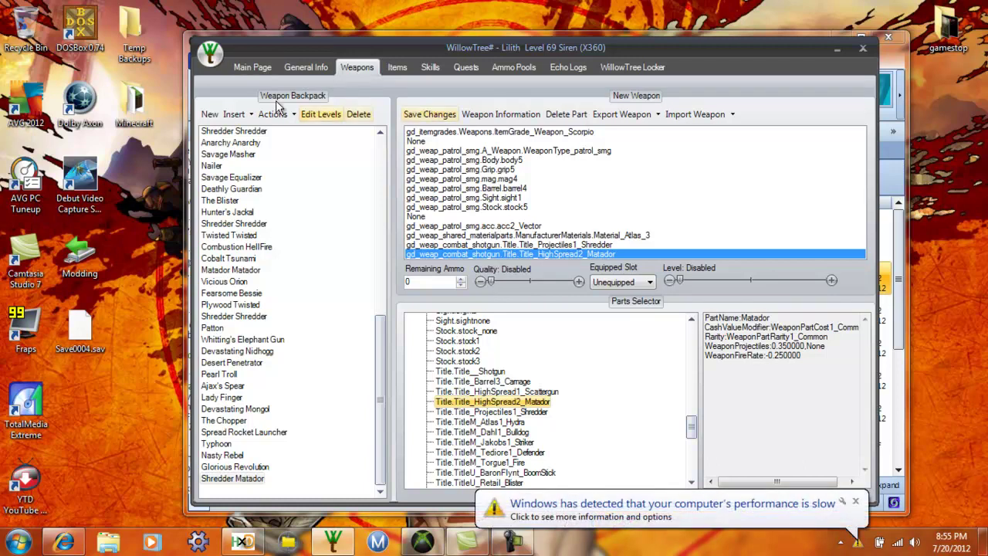
pyautogui.click(215, 57)
pyautogui.click(241, 143)
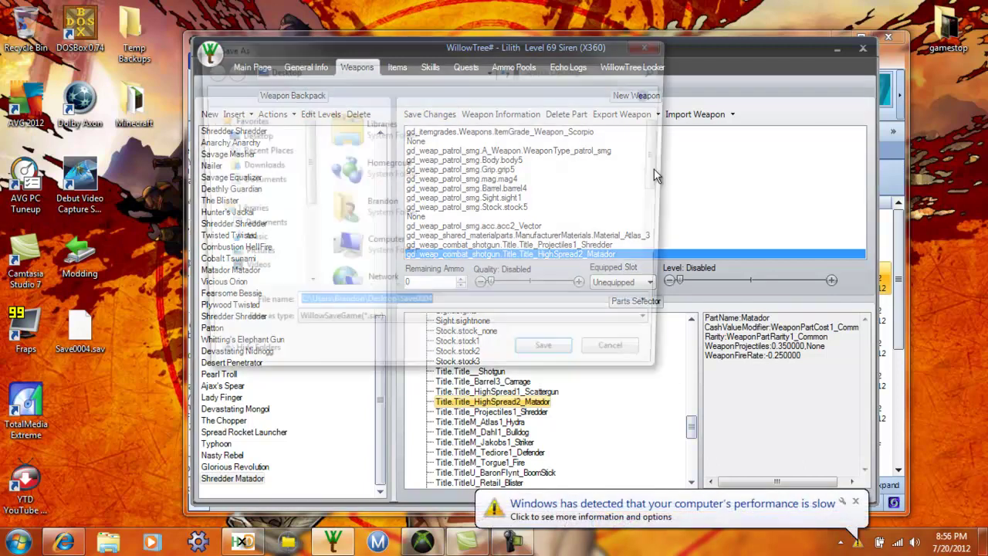
pyautogui.scroll(-5, 666, 149)
pyautogui.click(481, 264)
pyautogui.click(550, 360)
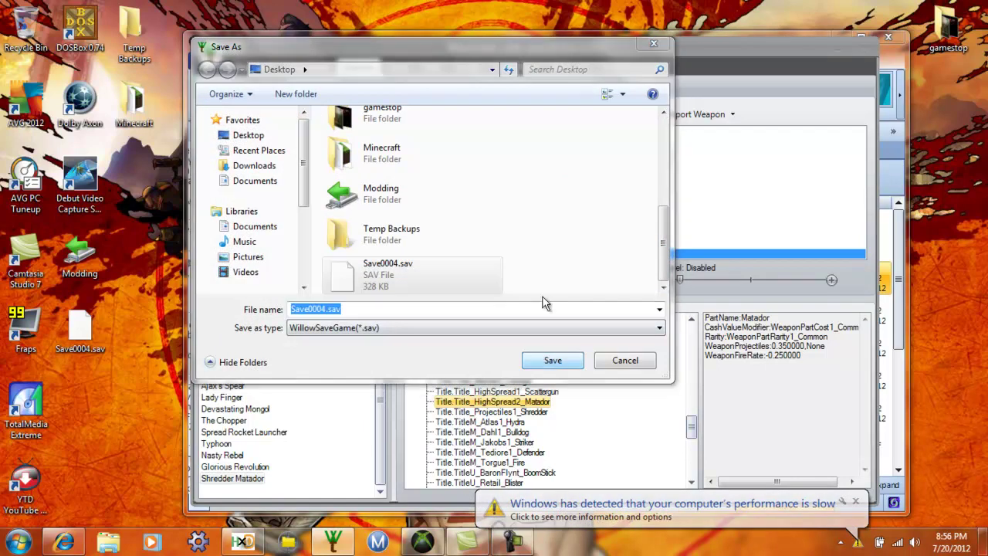
pyautogui.click(533, 274)
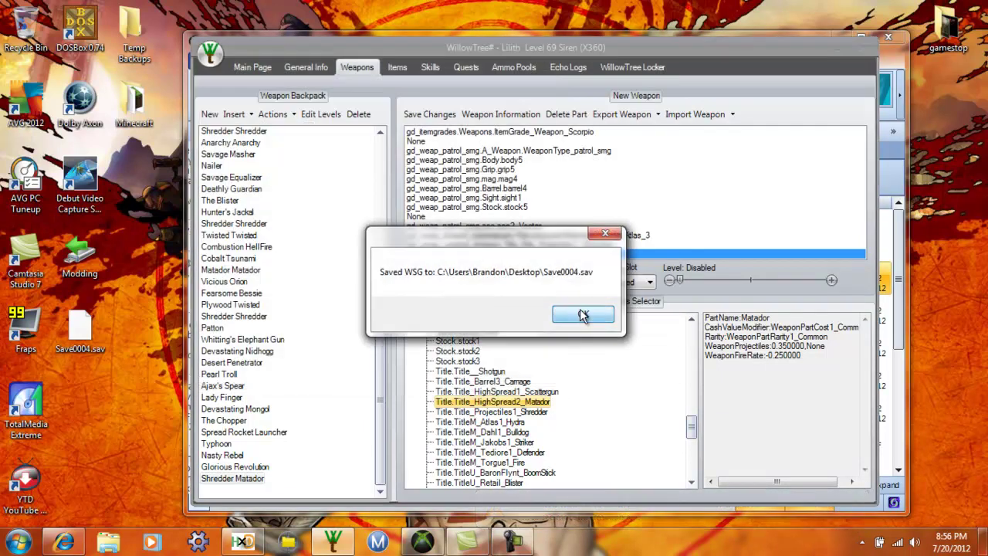
pyautogui.click(583, 313)
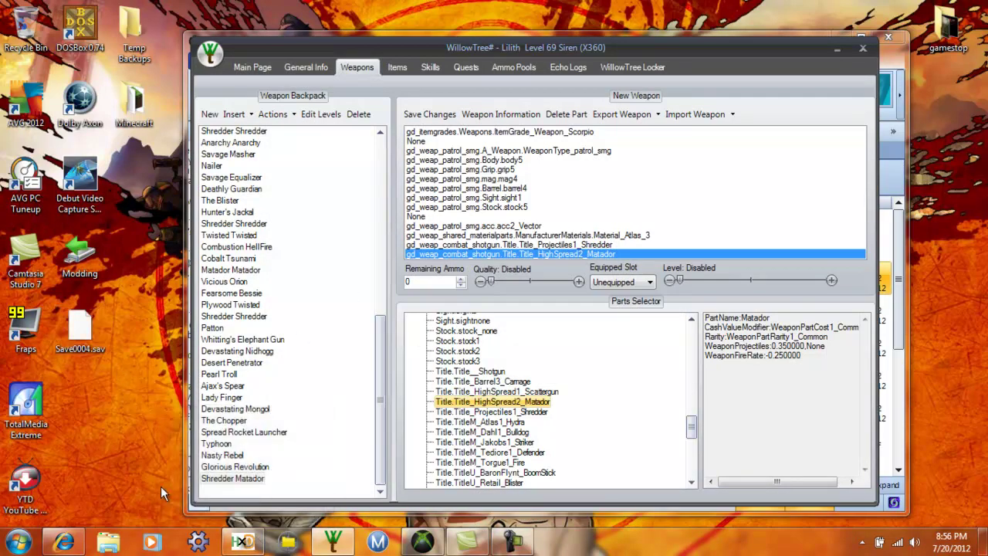
# Switch to HxD, open Save0004.sav from the desktop, and fit the bytes per row to the window width.
pyautogui.click(242, 541)
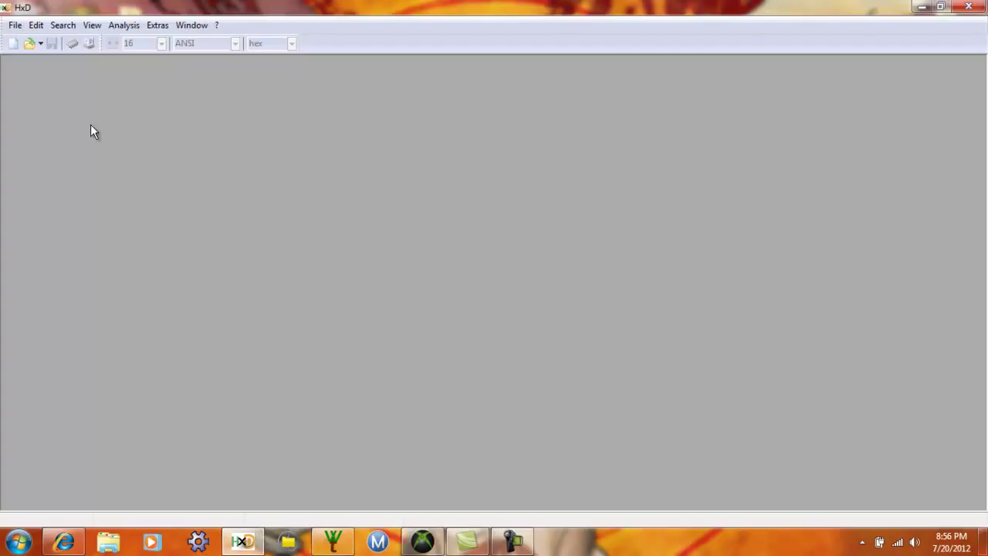
pyautogui.click(31, 45)
pyautogui.moveTo(685, 162); pyautogui.dragTo(680, 330)
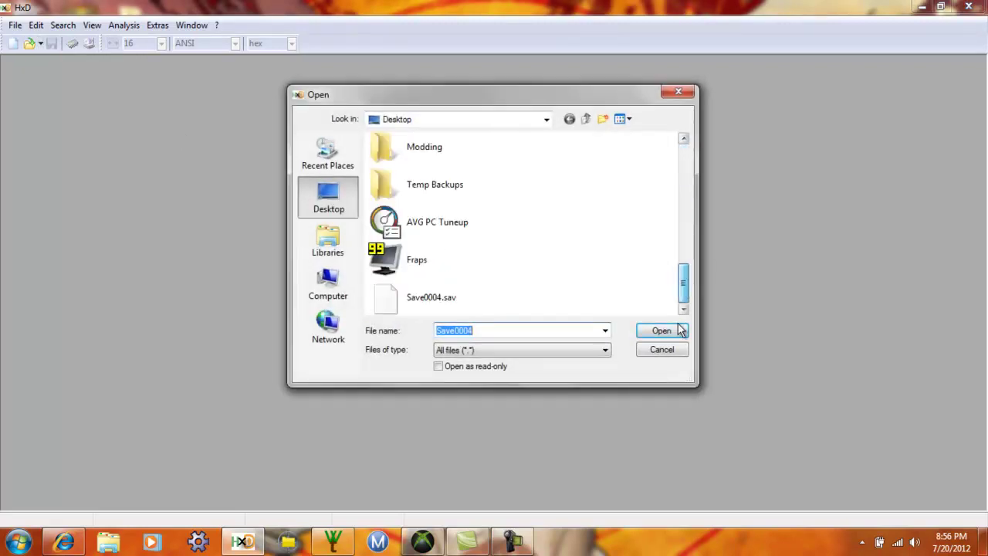
pyautogui.click(658, 332)
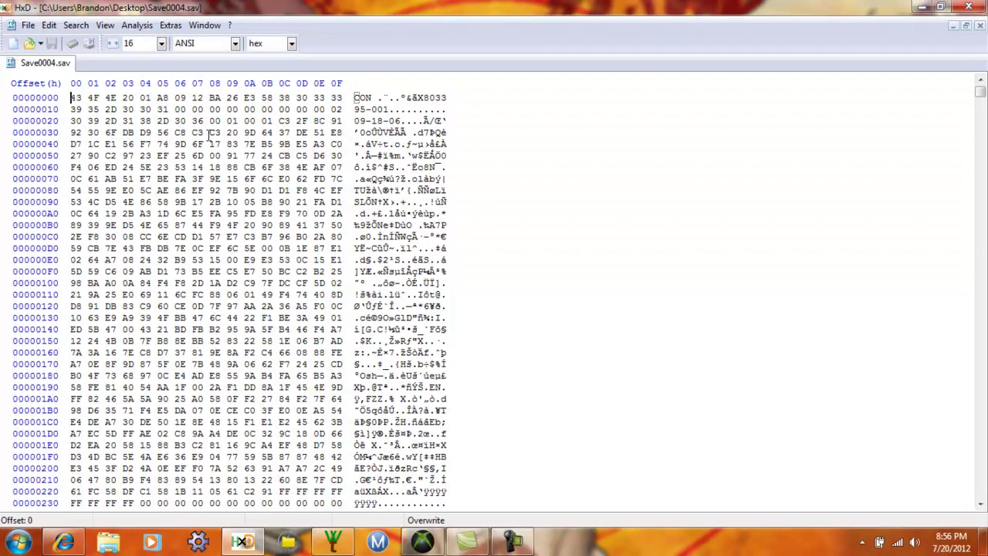
pyautogui.click(113, 44)
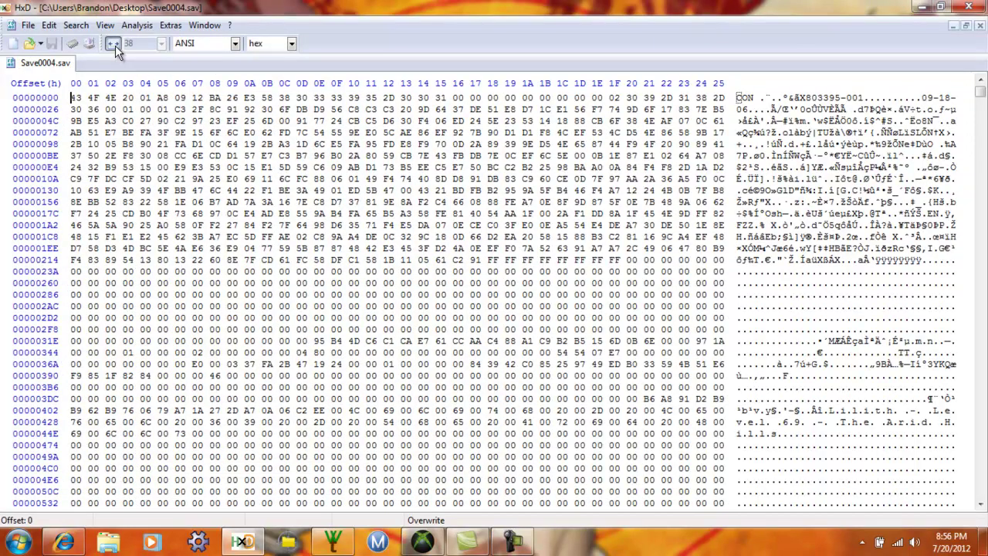
pyautogui.click(73, 28)
pyautogui.click(85, 44)
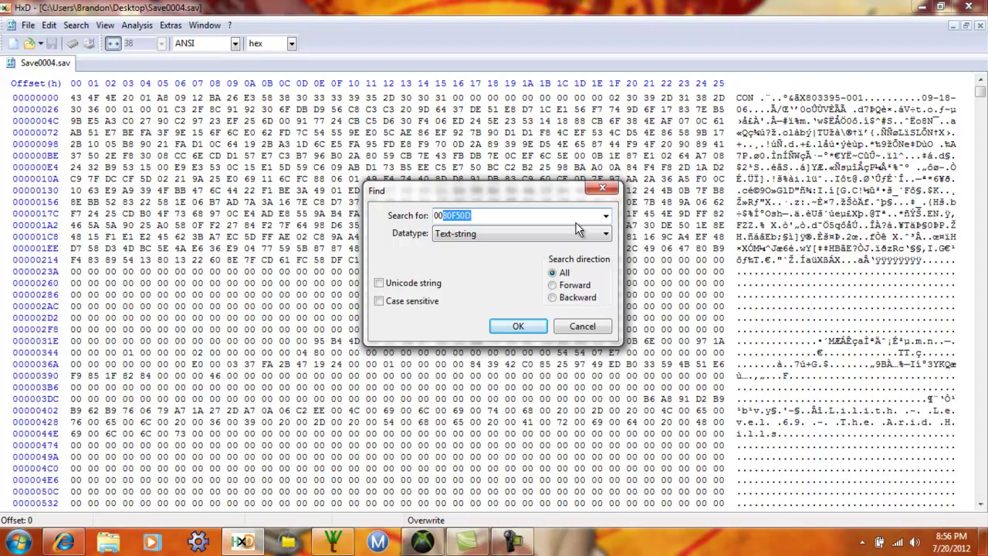
pyautogui.write('00000000000000ffff')
pyautogui.click(522, 232)
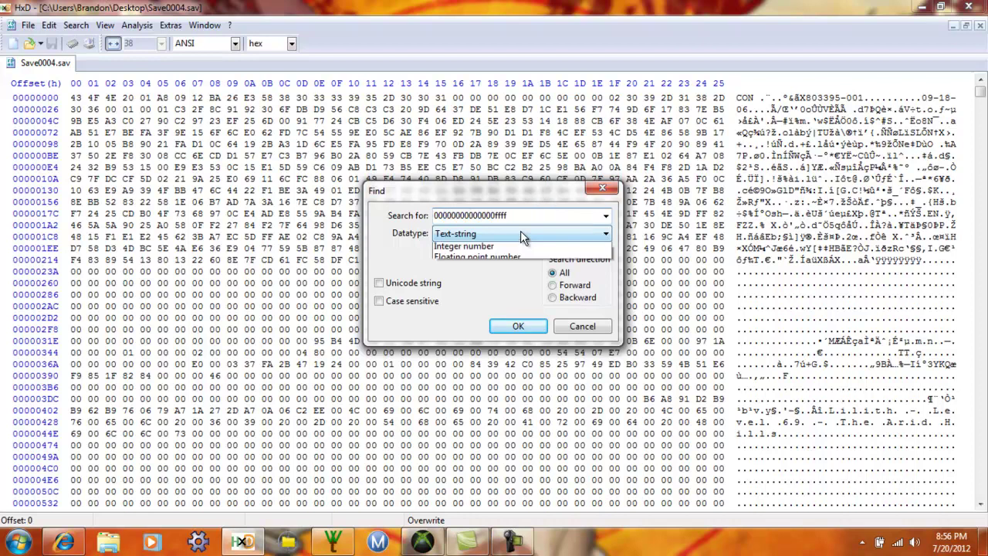
pyautogui.click(507, 261)
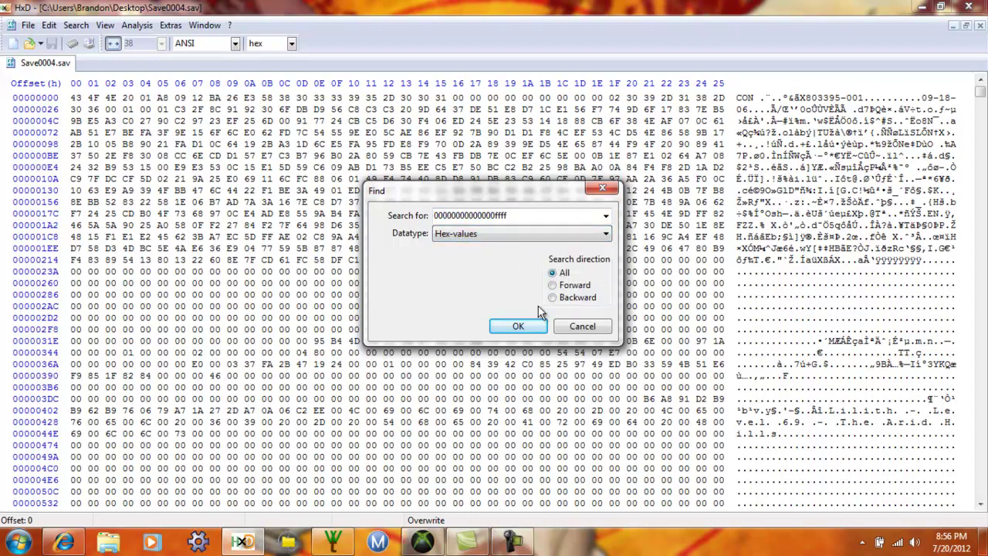
pyautogui.click(532, 326)
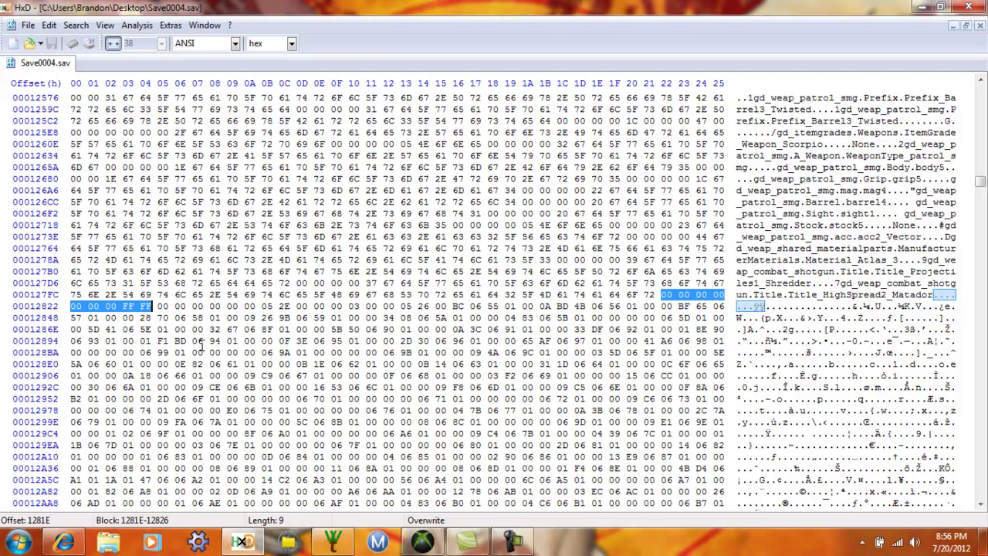
# Convert the decimal value 71 to hex in Base Converter as an unsigned long in raw hex and close the converter.
pyautogui.click(199, 544)
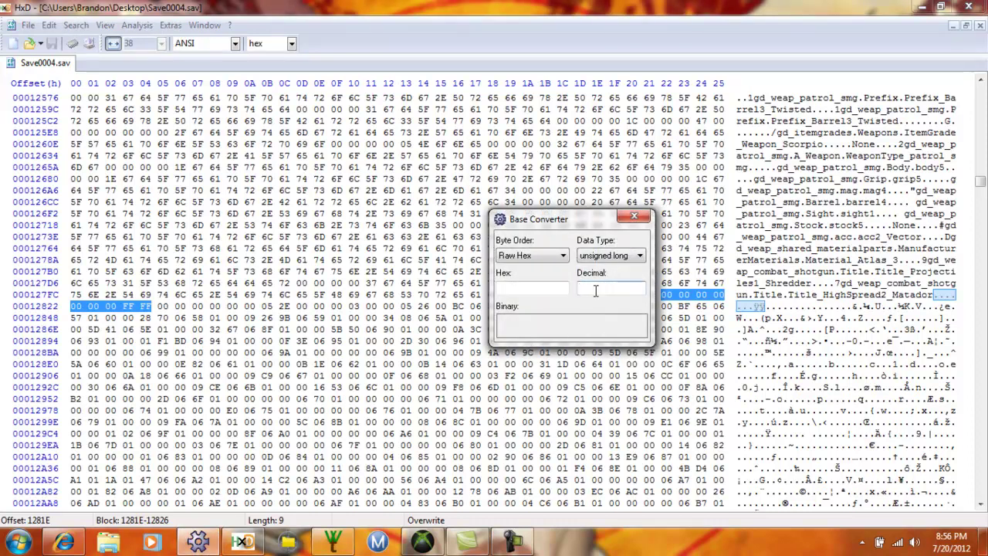
pyautogui.click(595, 290)
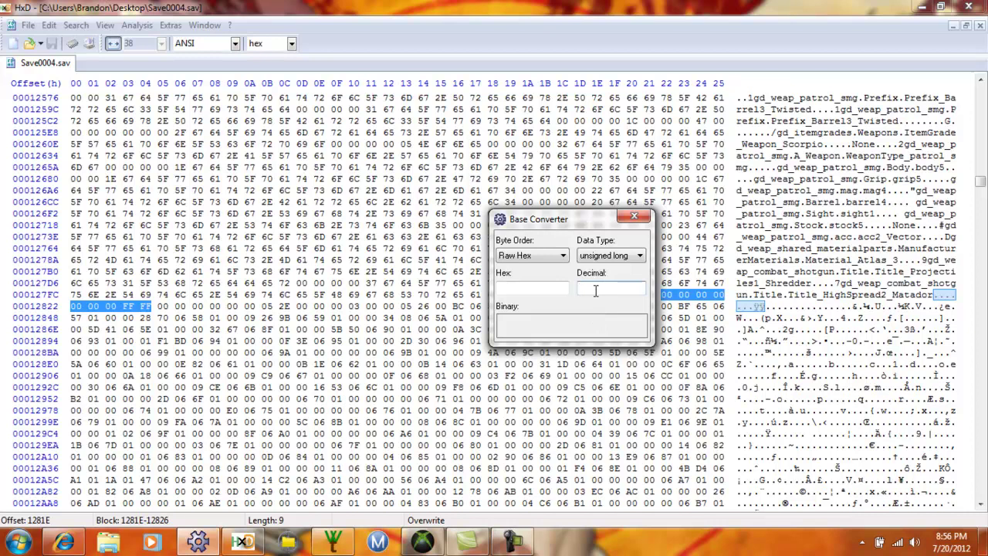
pyautogui.write('71')
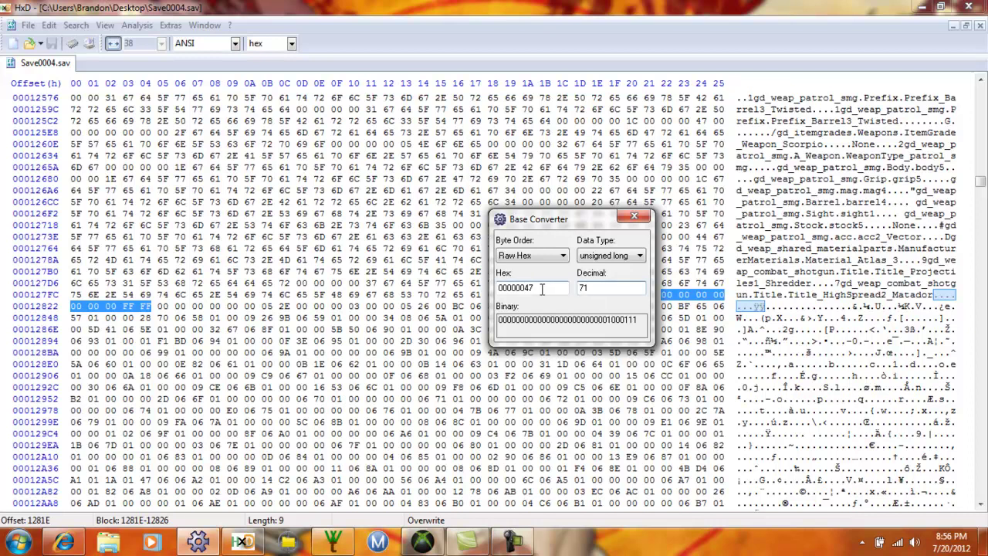
pyautogui.click(635, 216)
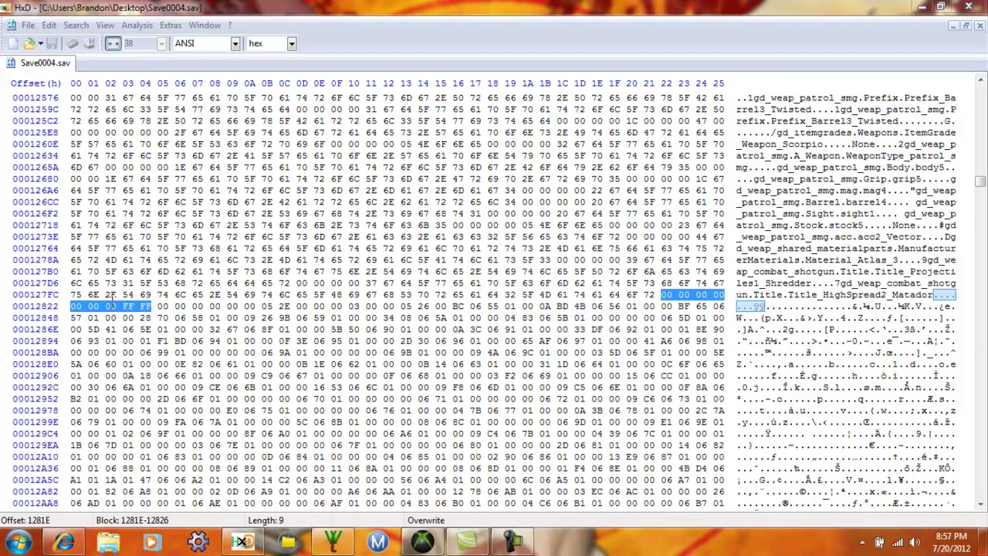
# Overwrite the found FF FF bytes with 00 47, and save and close Save0004.sav.
pyautogui.click(121, 306)
pyautogui.write('00 ')
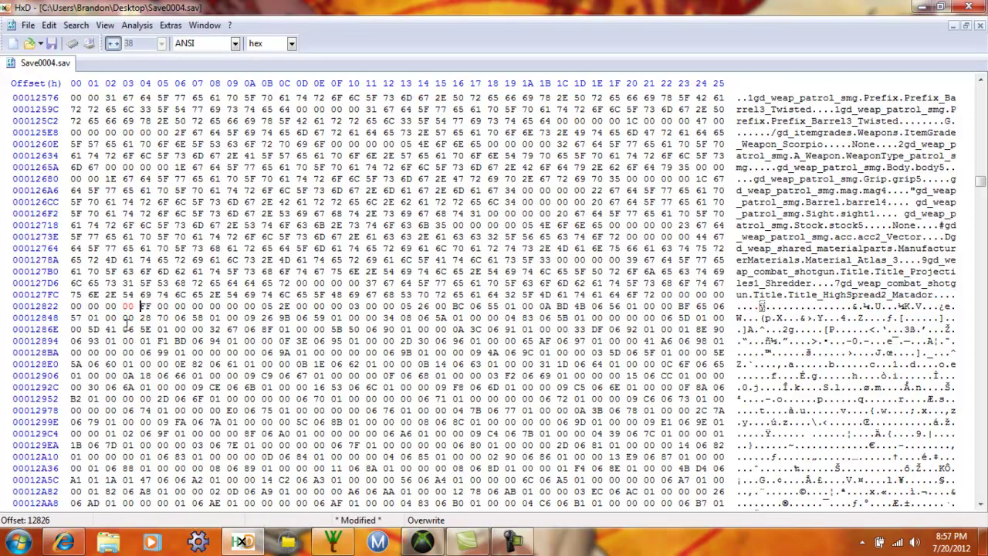
pyautogui.write('47')
pyautogui.click(52, 47)
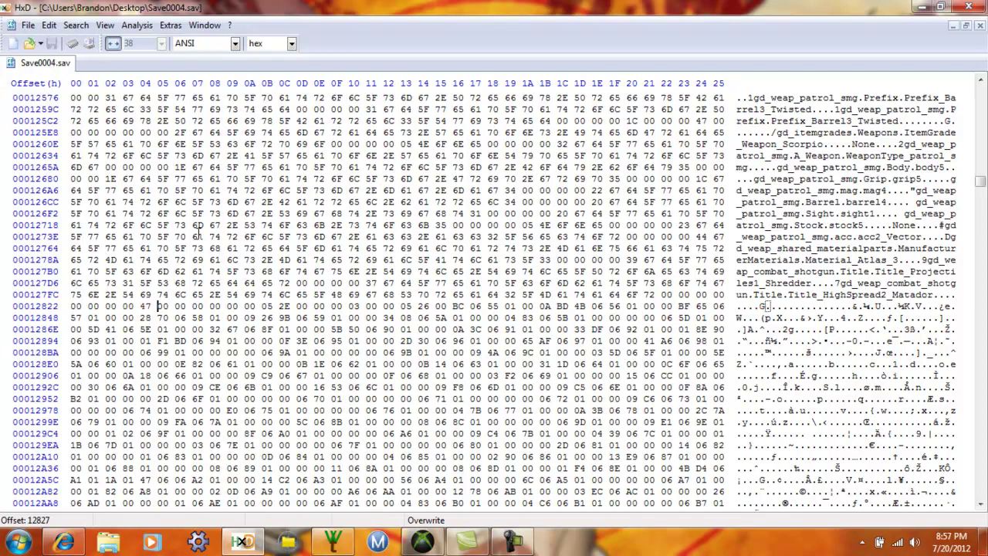
pyautogui.middleClick(46, 63)
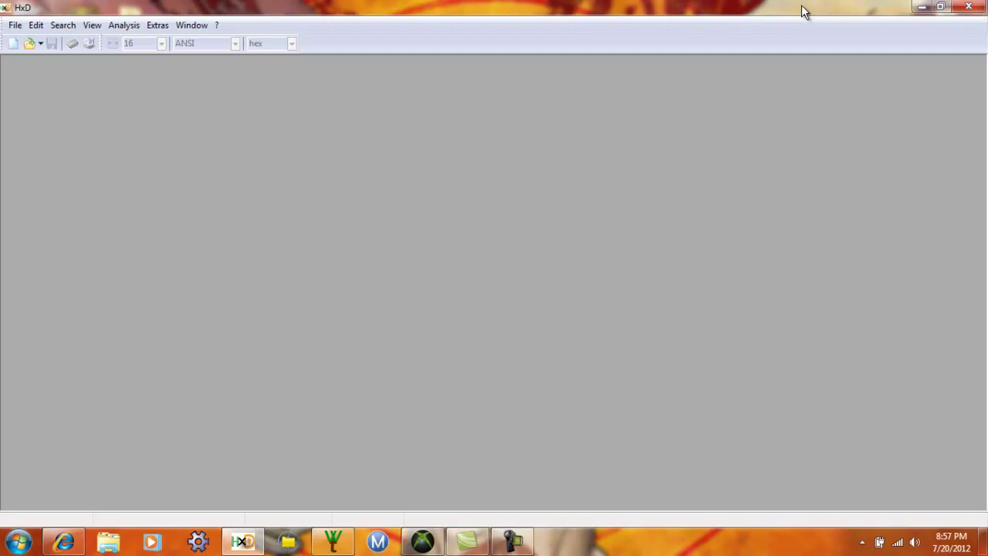
# Switch to WillowTree# and reopen the edited Save0004.sav from the desktop.
pyautogui.click(920, 9)
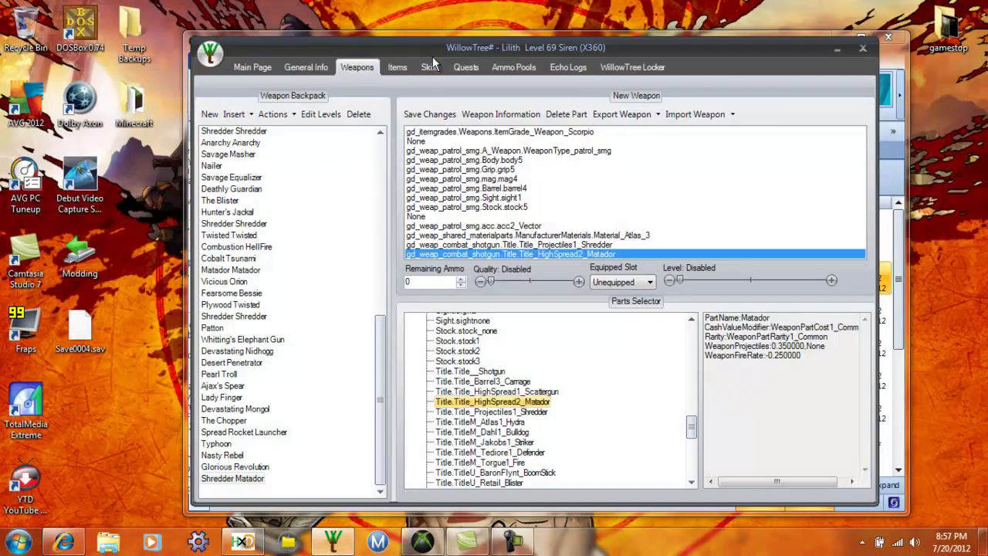
pyautogui.click(422, 543)
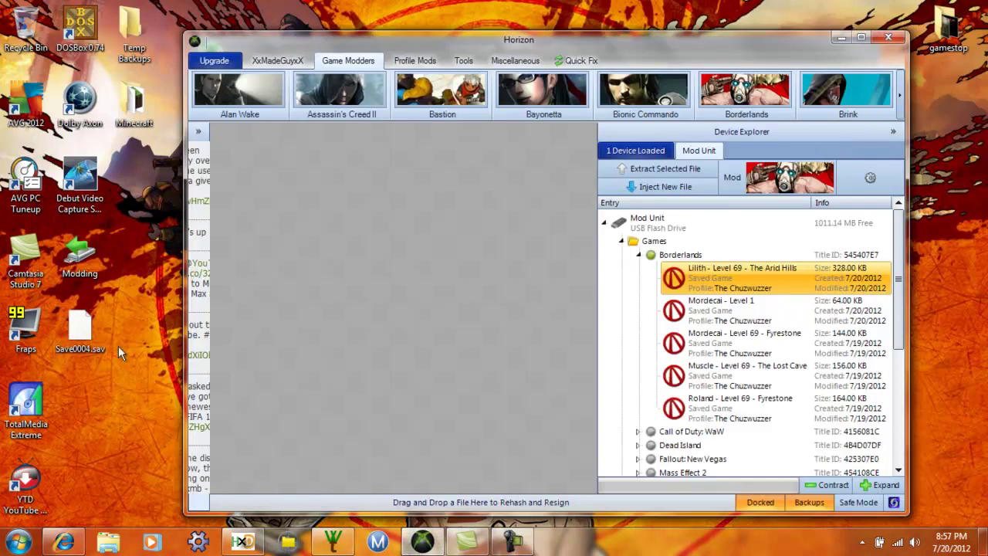
pyautogui.click(333, 541)
pyautogui.click(210, 52)
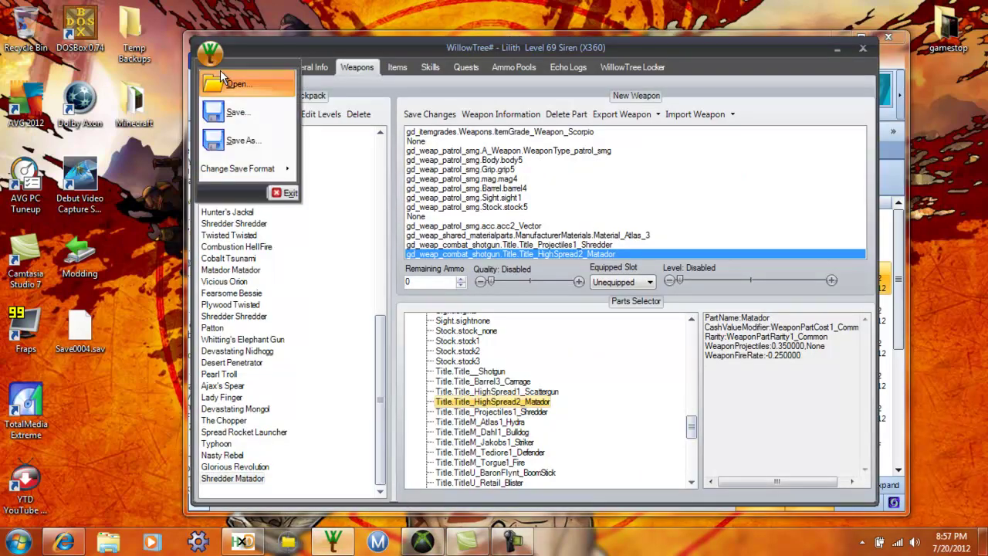
pyautogui.click(227, 83)
pyautogui.moveTo(662, 162); pyautogui.dragTo(673, 244)
pyautogui.click(446, 305)
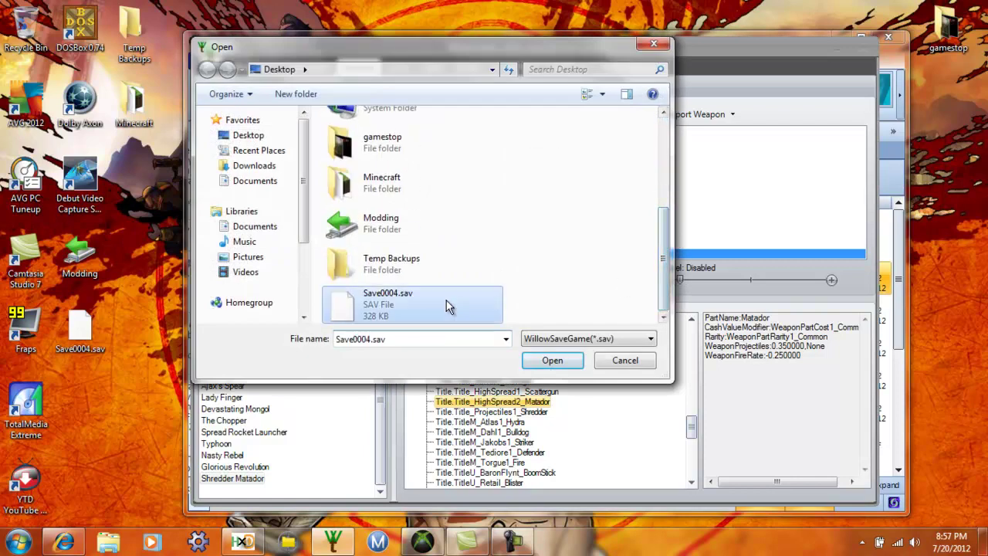
pyautogui.click(549, 360)
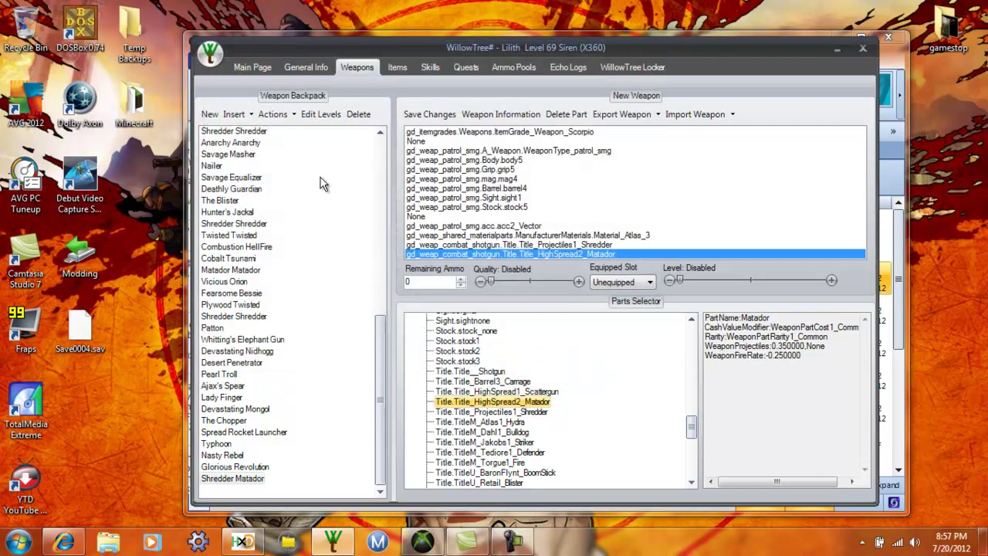
# Save the reloaded game over the existing Save0004.sav on the desktop.
pyautogui.click(210, 53)
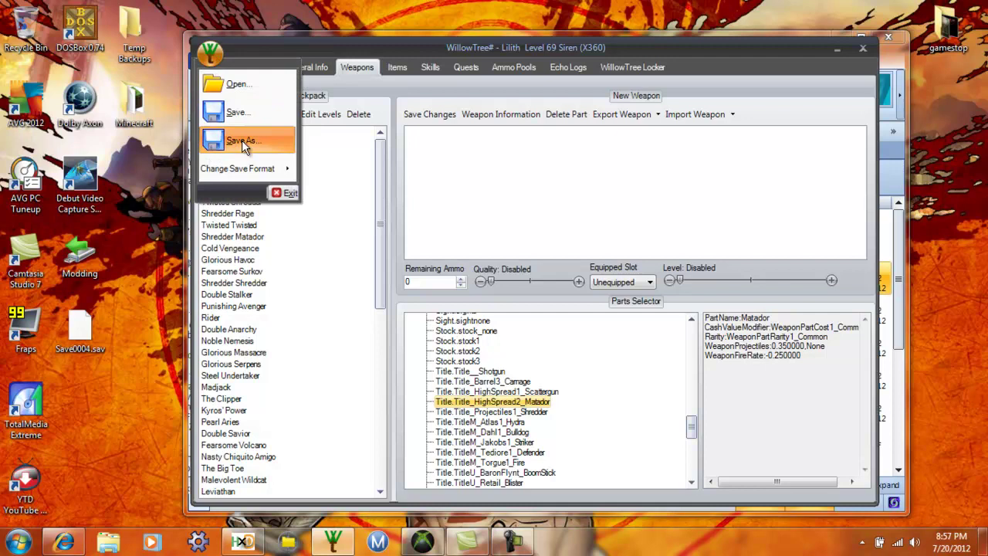
pyautogui.click(241, 140)
pyautogui.moveTo(665, 148); pyautogui.dragTo(665, 237)
pyautogui.click(379, 275)
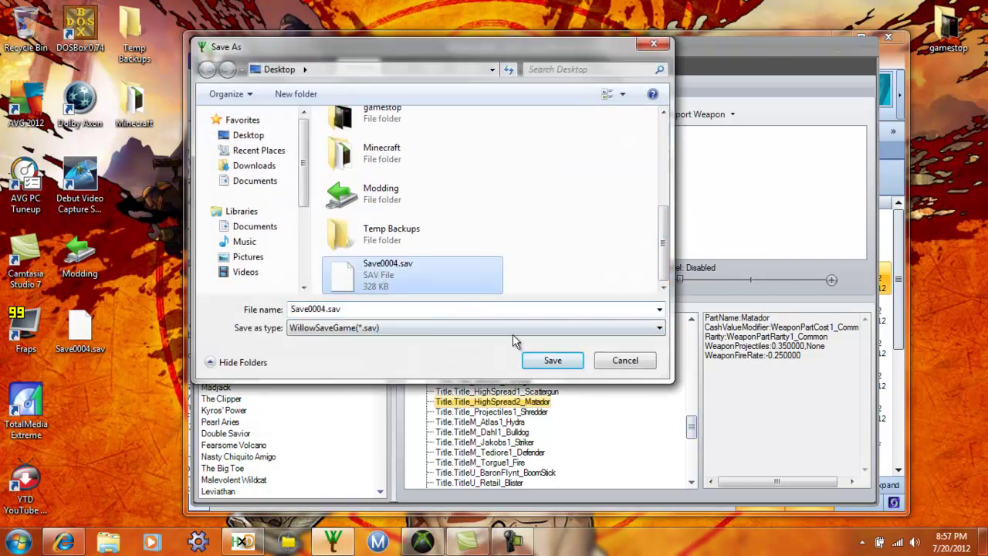
pyautogui.click(553, 360)
pyautogui.click(548, 276)
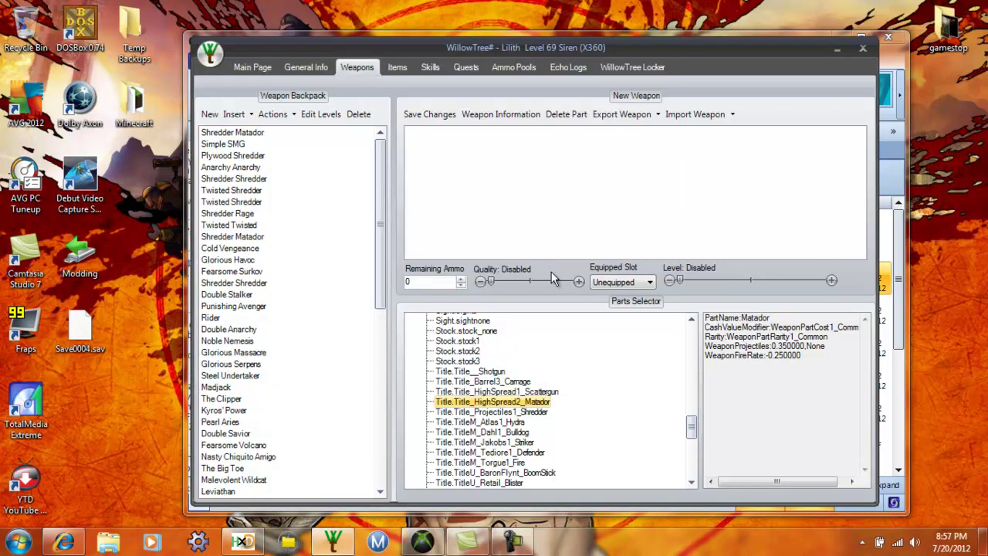
pyautogui.click(590, 322)
# Switch to Horizon and inject Save0004.sav from the desktop into the Mod Unit, overwriting the existing Lilith - Level 69 save.
pyautogui.hotkey('alt', 'Tab')
pyautogui.click(652, 187)
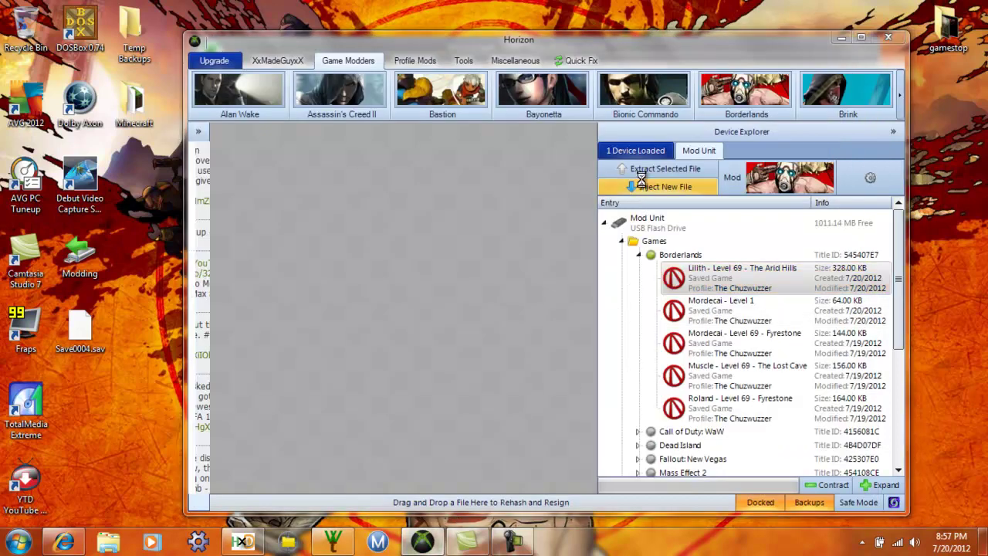
pyautogui.moveTo(658, 139); pyautogui.dragTo(574, 287)
pyautogui.click(378, 295)
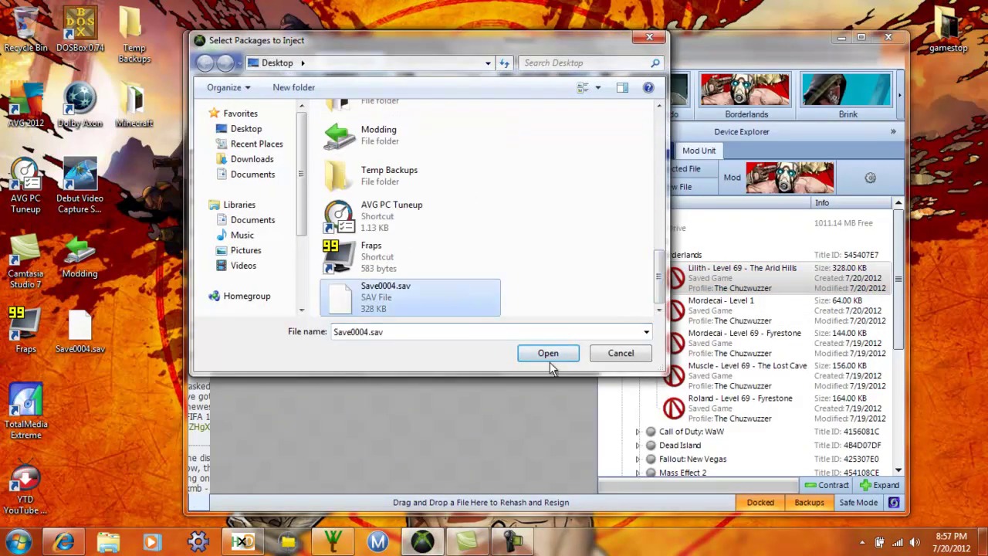
pyautogui.click(550, 355)
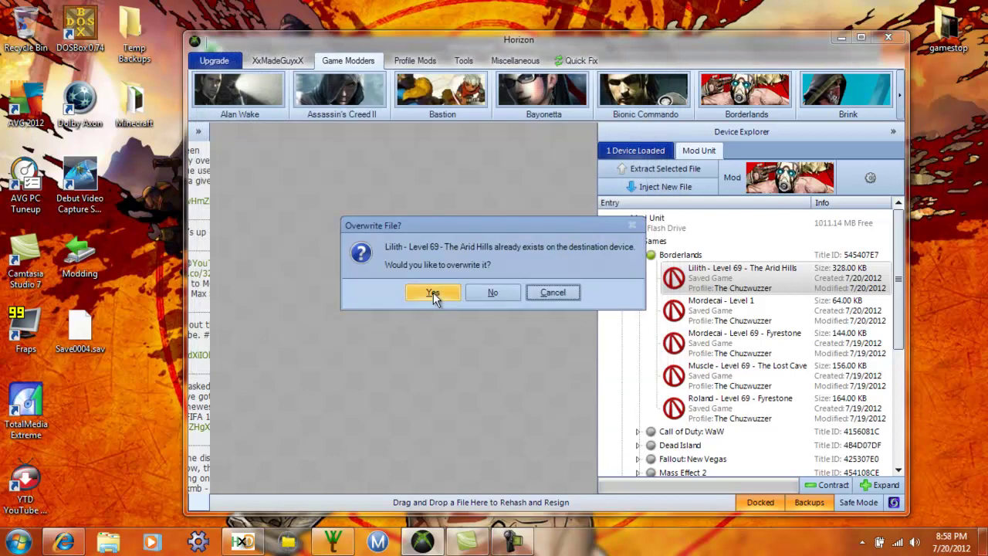
pyautogui.click(433, 291)
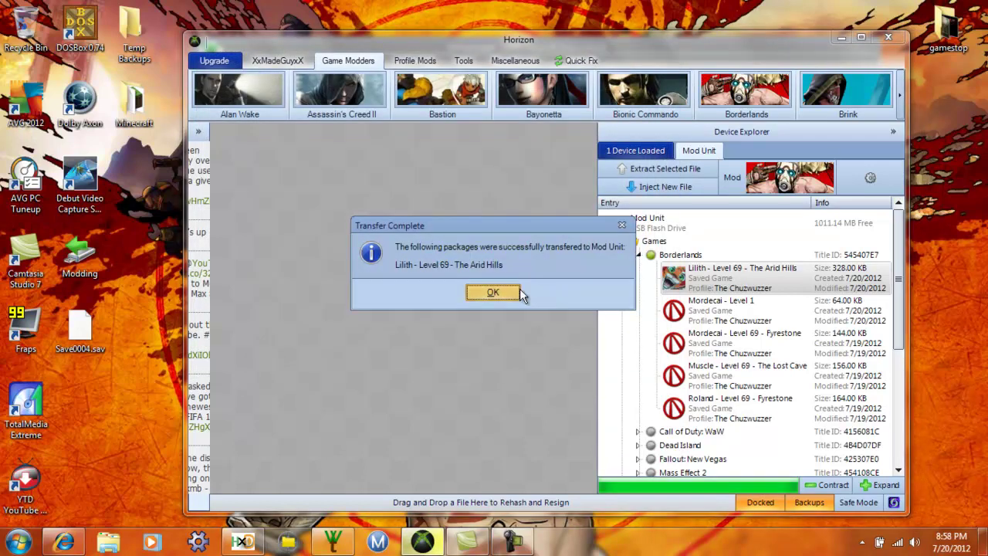
pyautogui.click(493, 292)
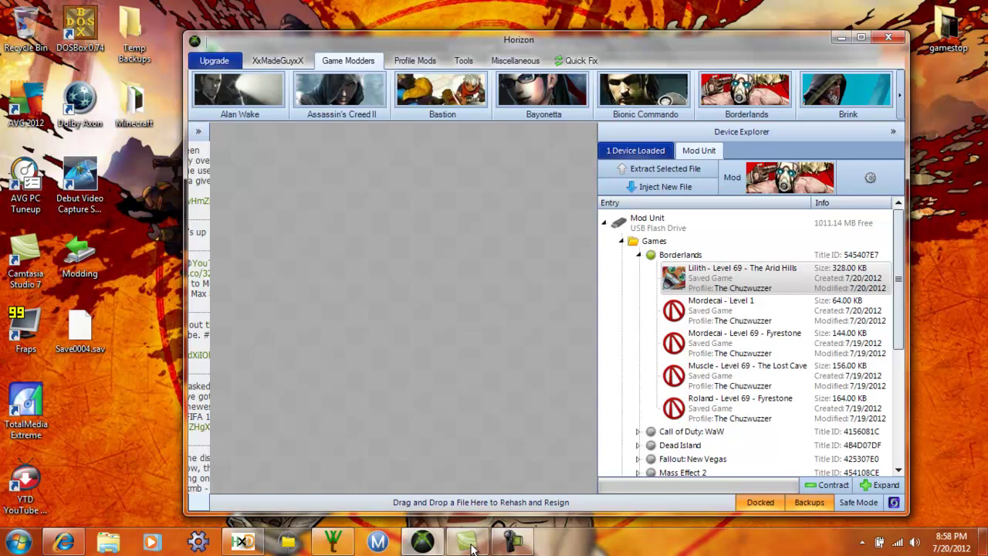
pyautogui.moveTo(513, 534)
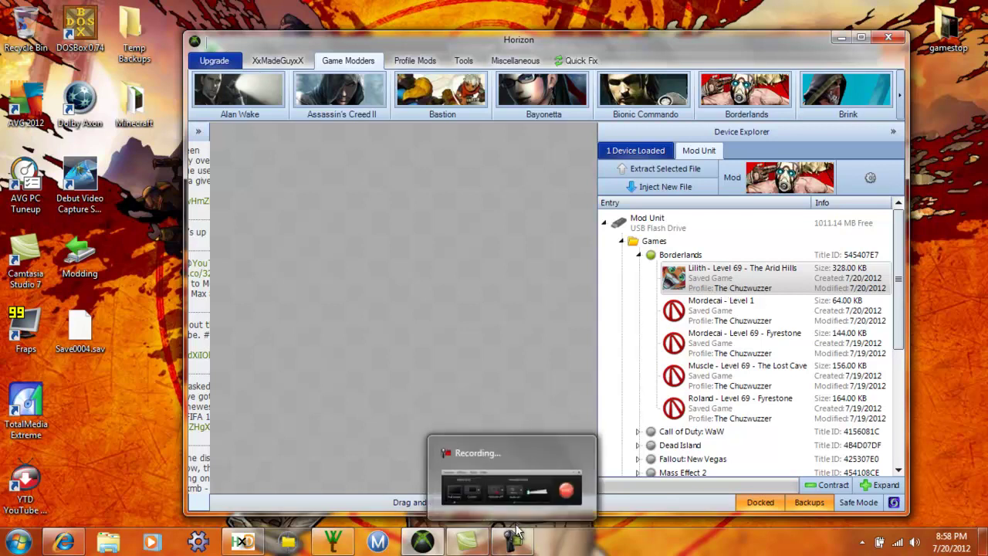